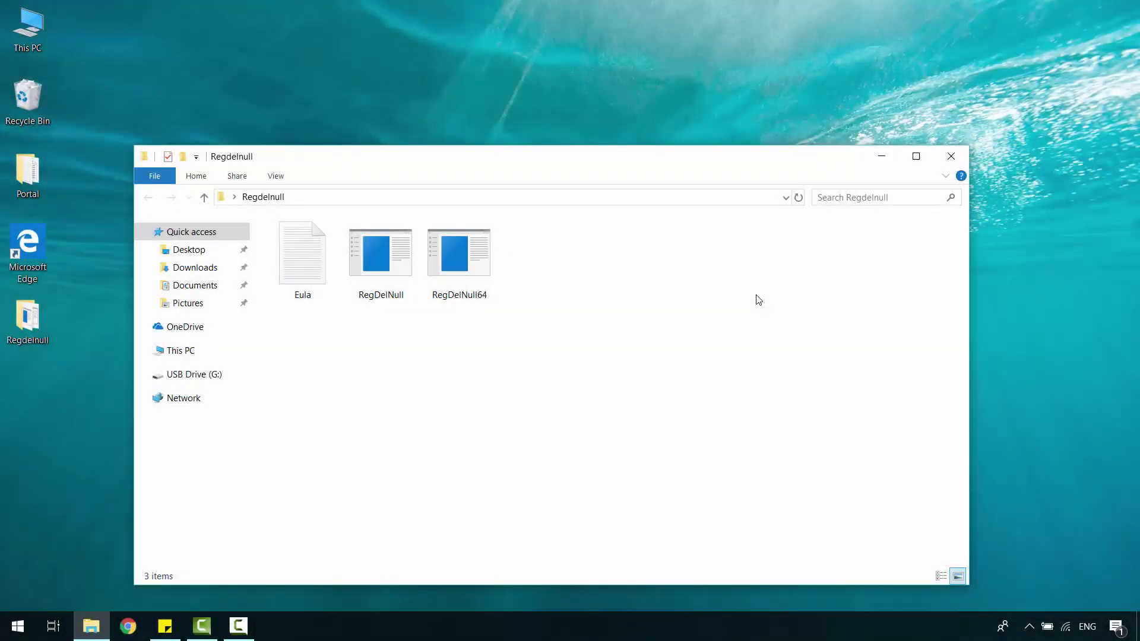
Point out the RegDelNull and RegDelNull64 program files in the Regdelnull folder.
left_click(367, 295)
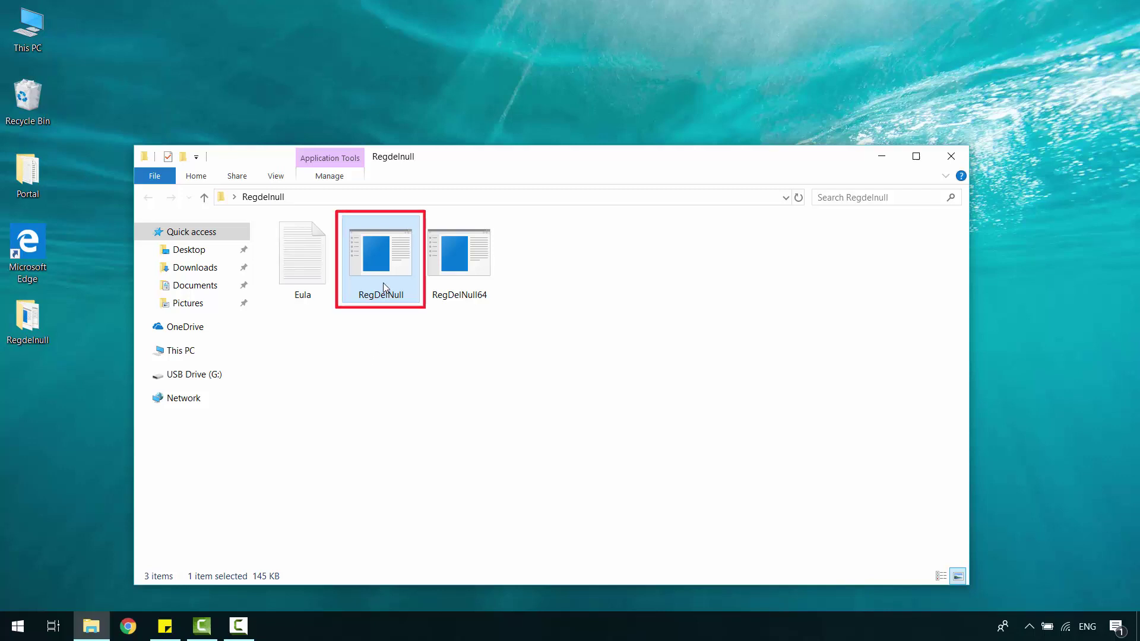
left_click(440, 279)
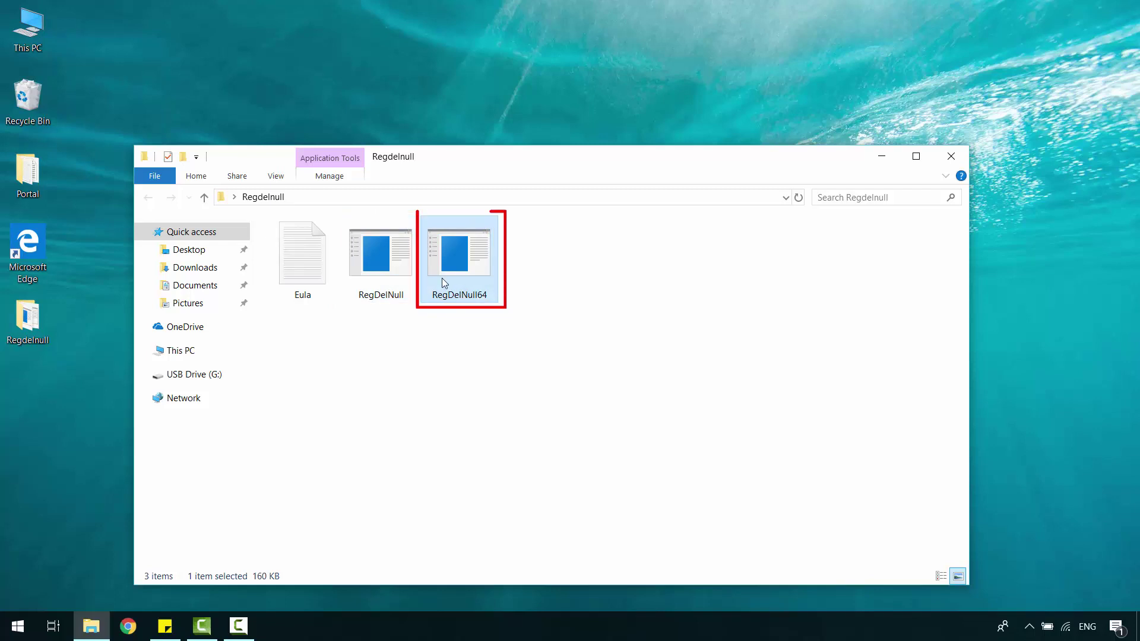
left_click(433, 363)
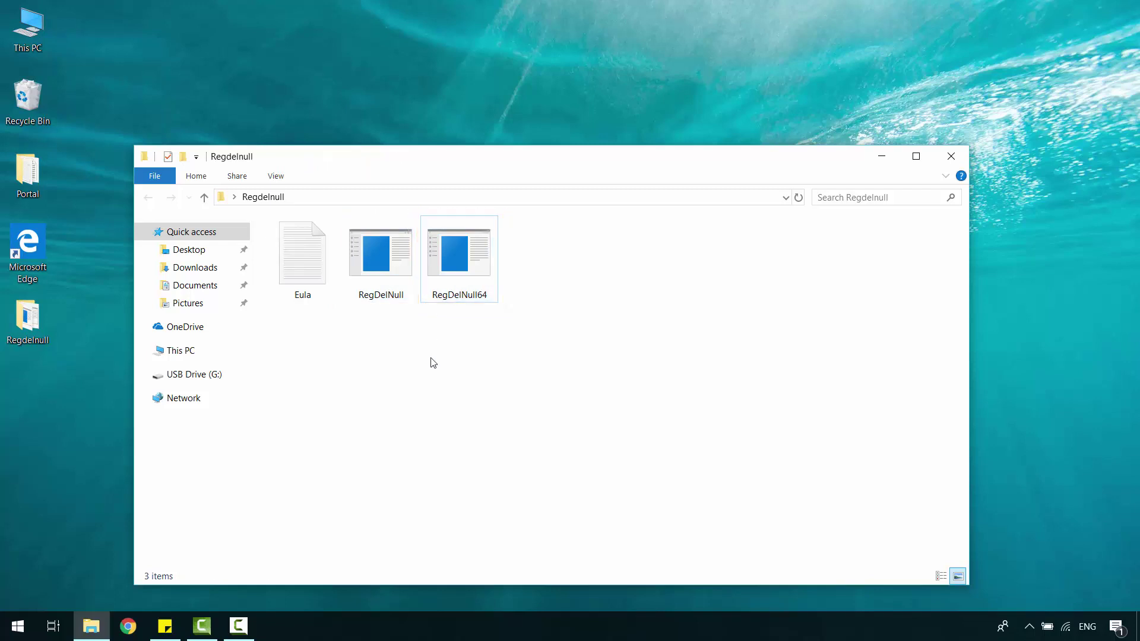
Launch Command Prompt with administrator rights from a cmd search.
key("super")
type("cmd")
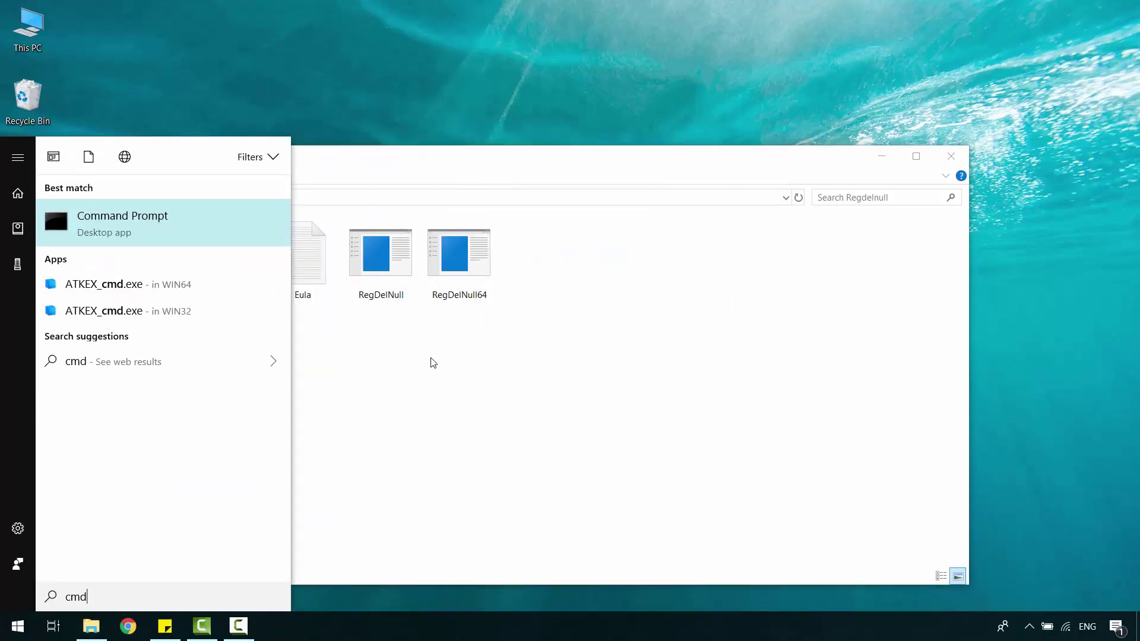
right_click(228, 234)
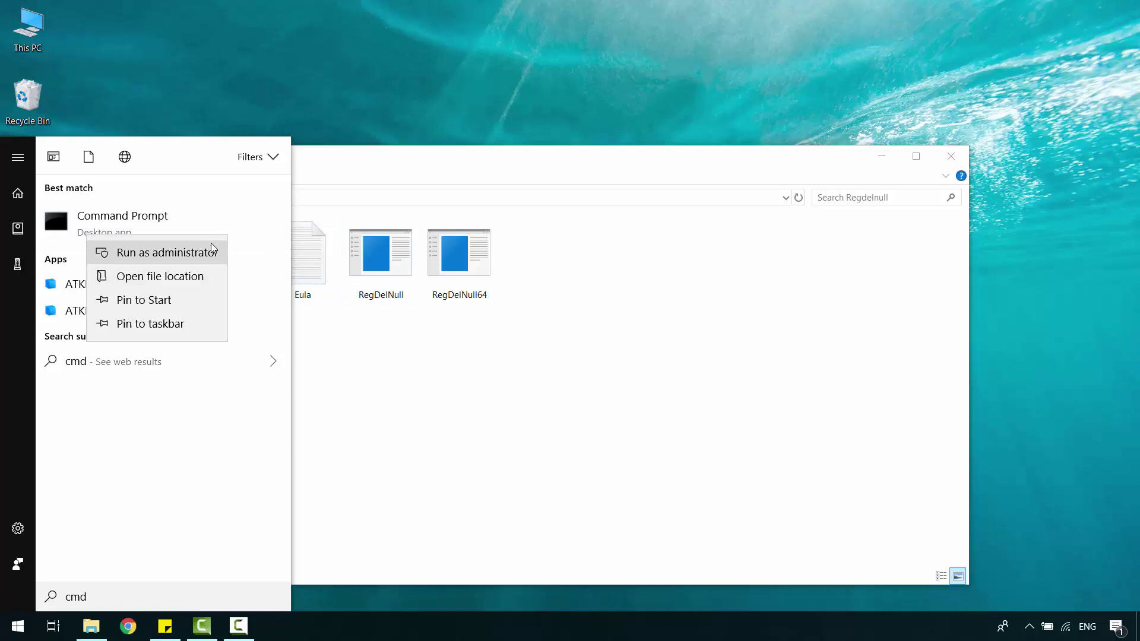
left_click(212, 252)
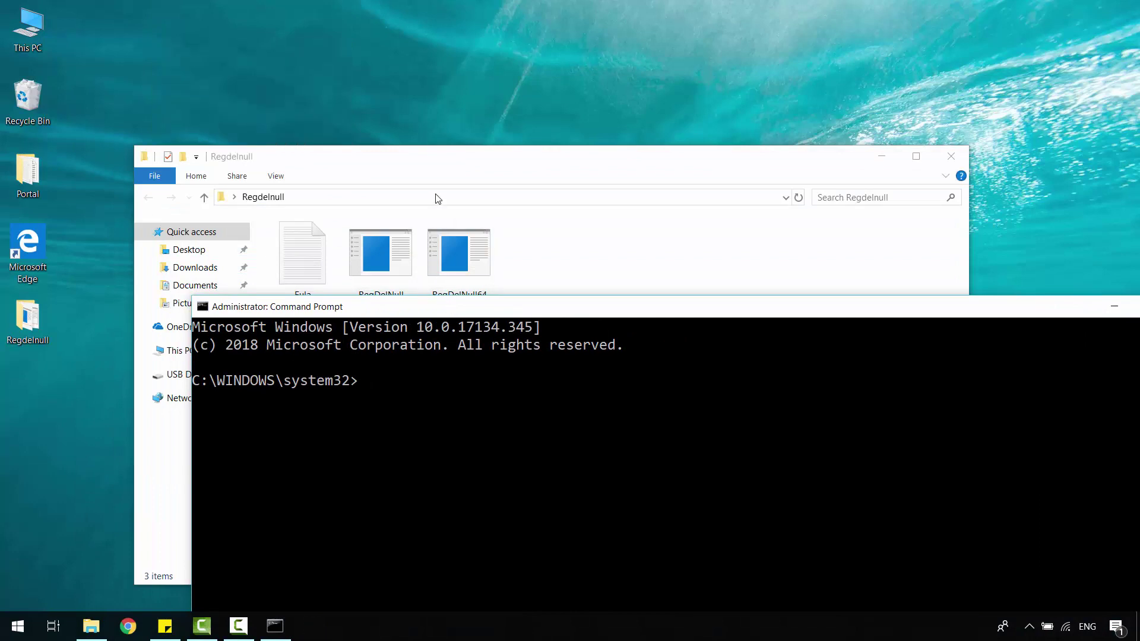
Switch the console to the Regdelnull folder using cd and the path copied from Explorer.
left_click(436, 198)
right_click(437, 197)
left_click(468, 232)
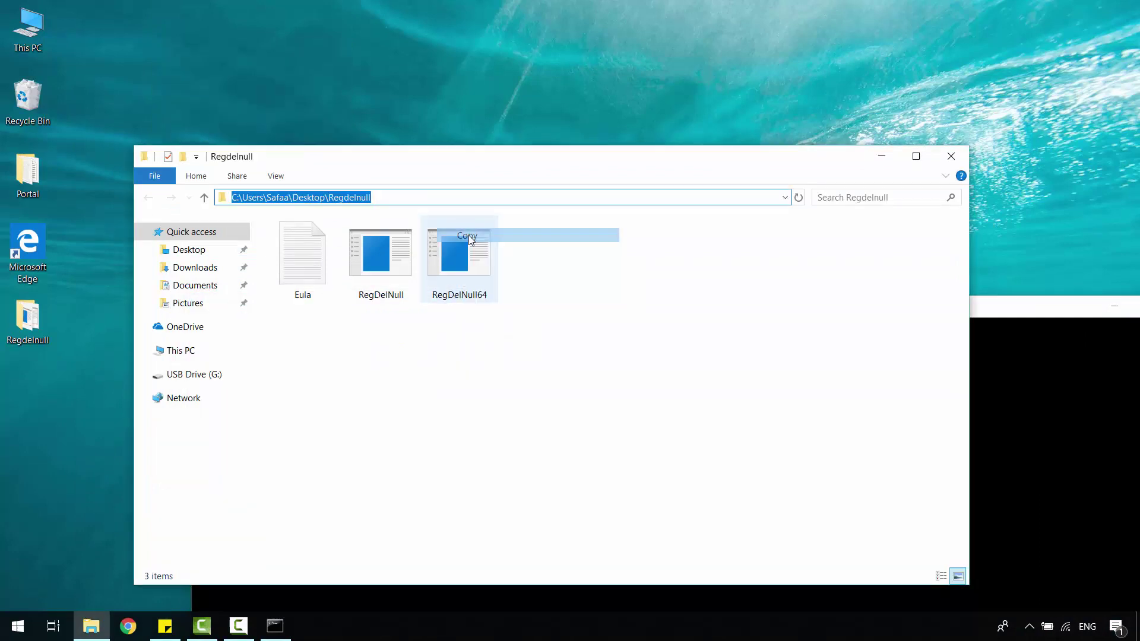
left_click(1003, 398)
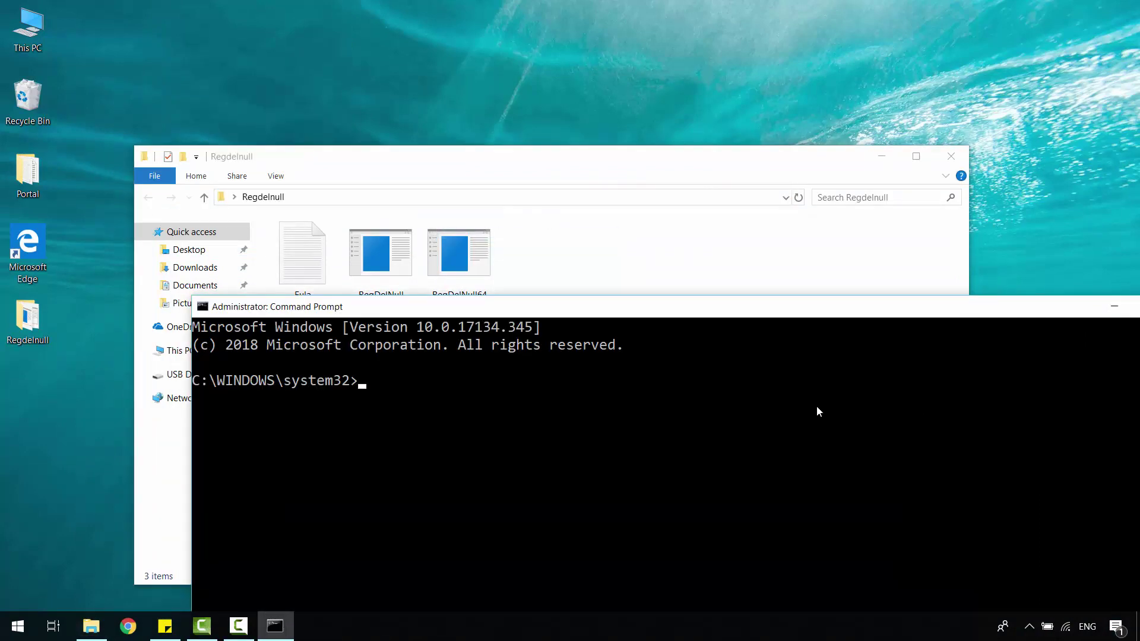
type("cd")
key("ctrl+v")
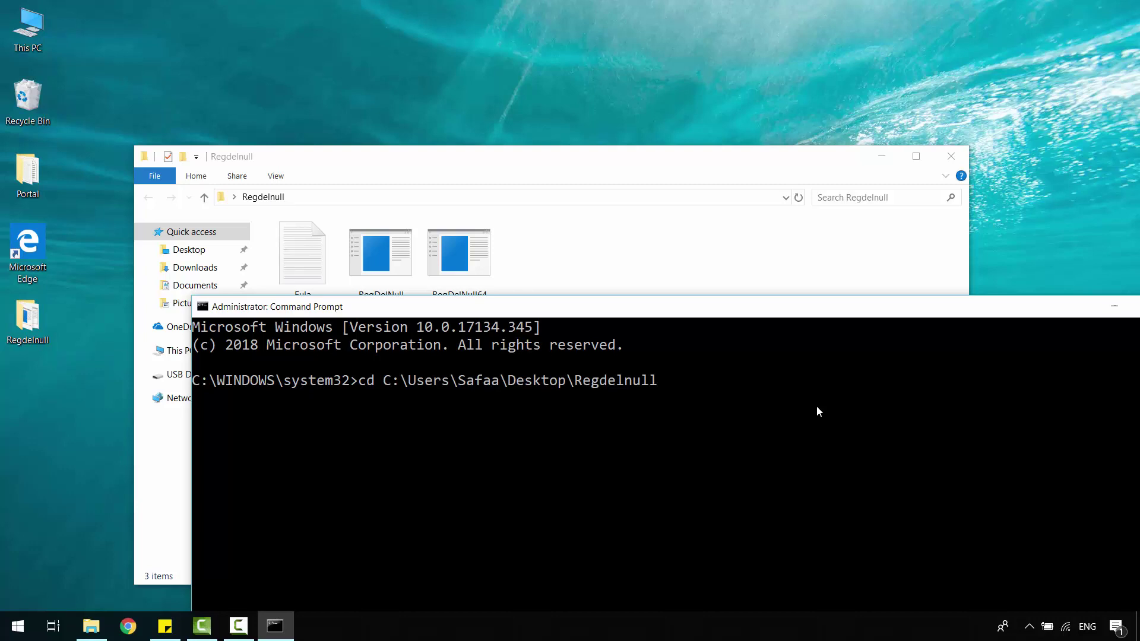
key("Return")
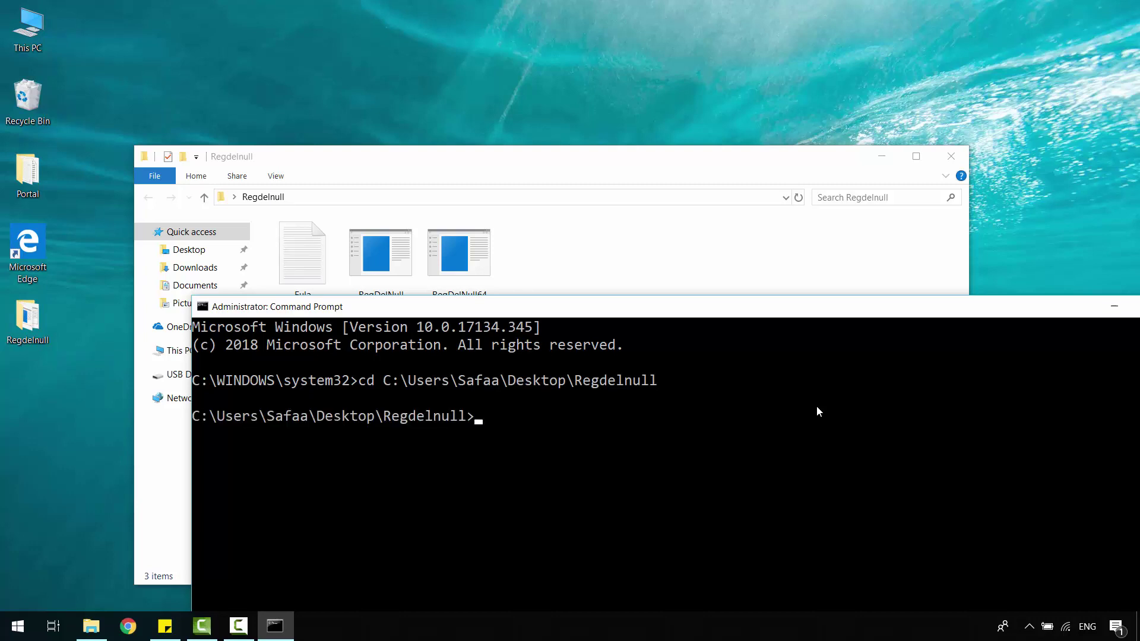
Run RegDelNull64.exe HKCR -s to scan HKEY_CLASSES_ROOT and subkeys for null-embedded keys.
left_click_drag(743, 311, 724, 325)
type("Re")
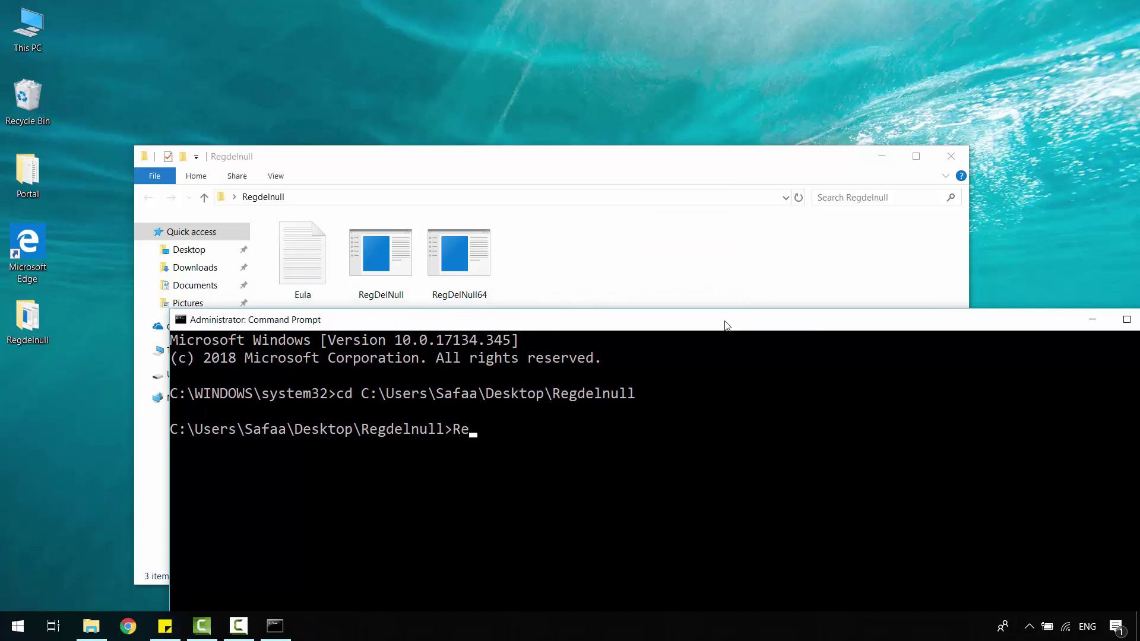
key("Tab")
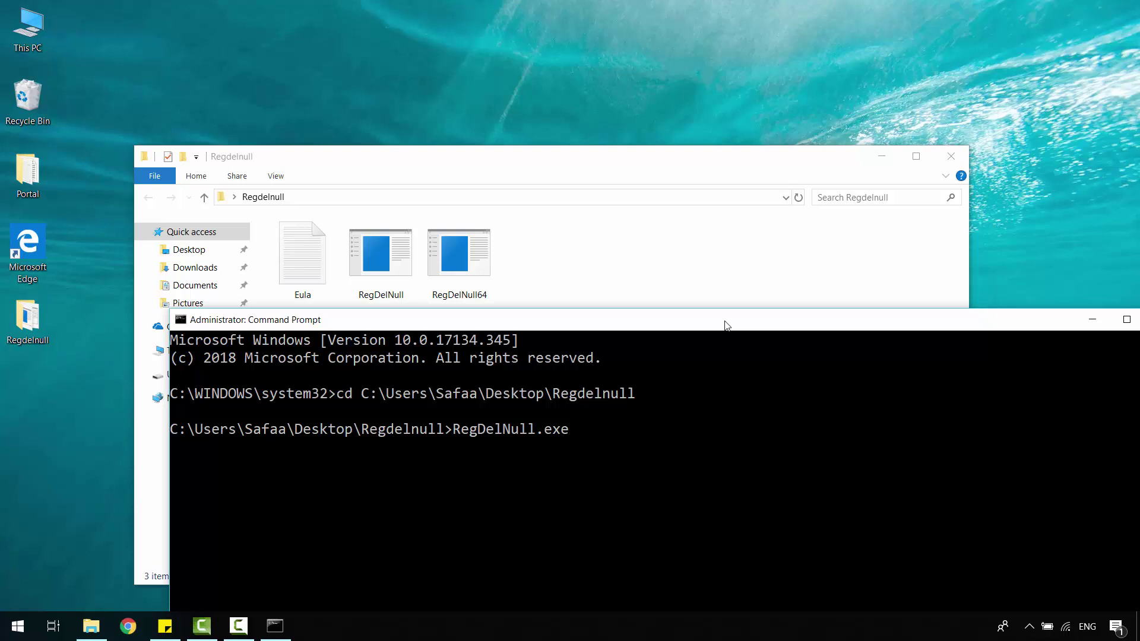
key("Tab")
type("HKCR -s")
key("Return")
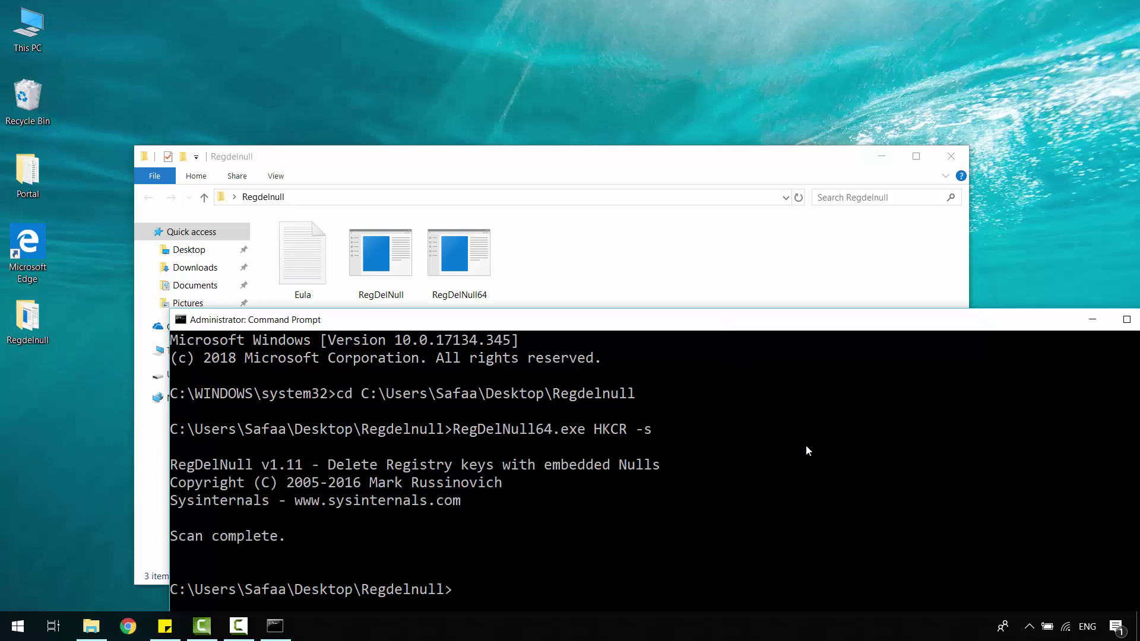
Rerun the RegDelNull64 -s scan on HKCU, then on HKLM.
scroll(853, 490, "down", 1)
key("Up")
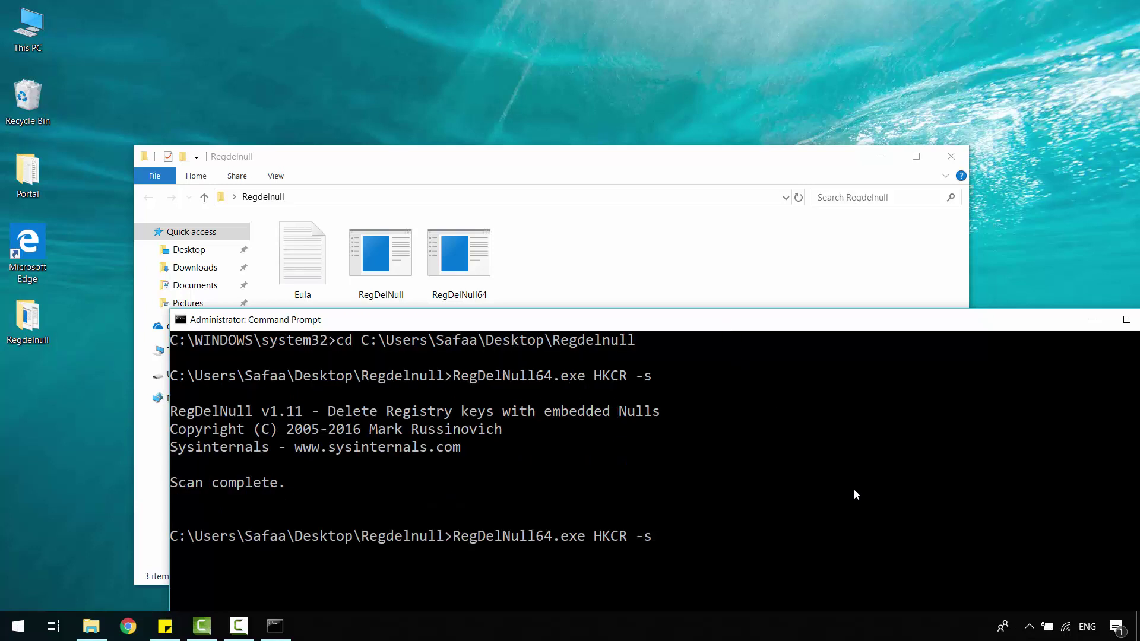
key("Left")
key("Left")
key("Left")
key("BackSpace")
key("BackSpace")
type("CU")
key("Return")
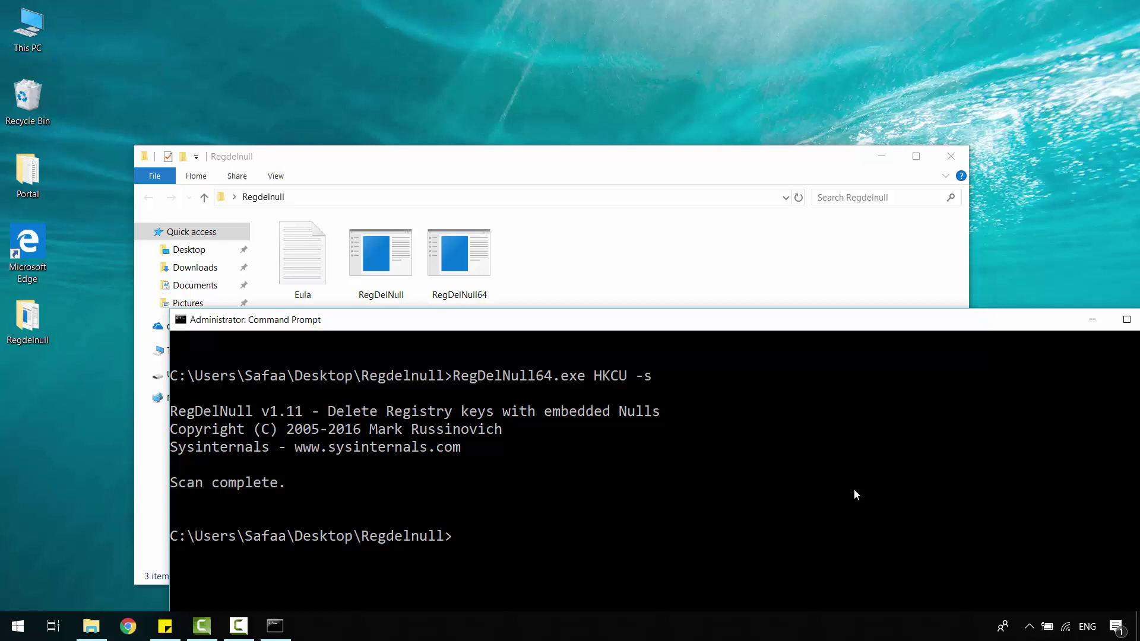
key("Up")
key("Left")
key("Left")
key("Left")
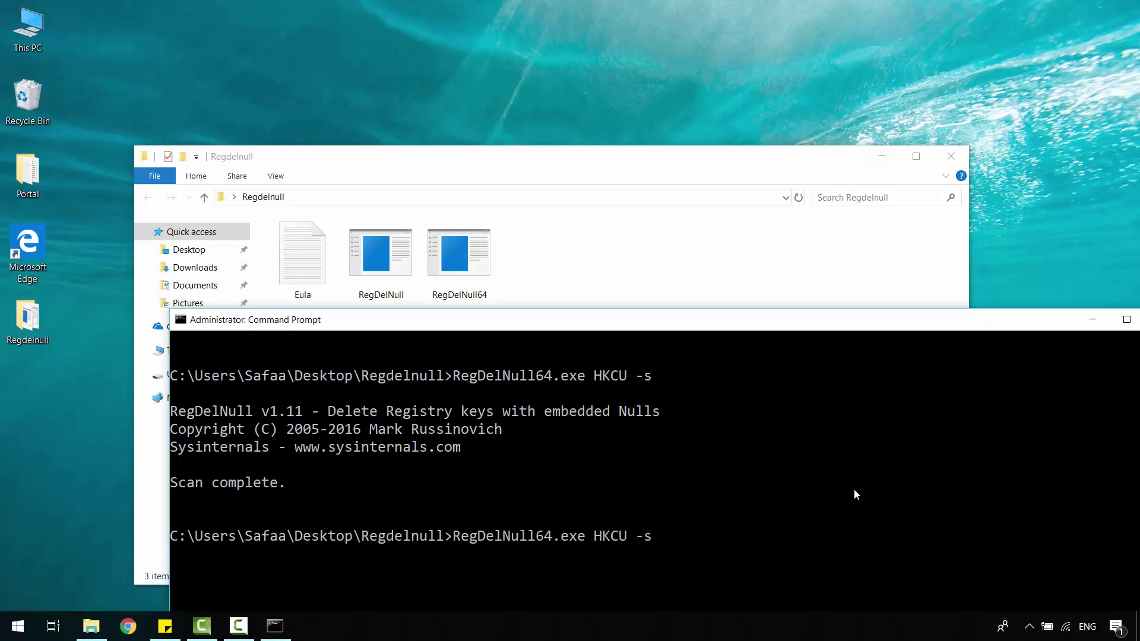
key("BackSpace")
key("BackSpace")
type("LM")
key("Return")
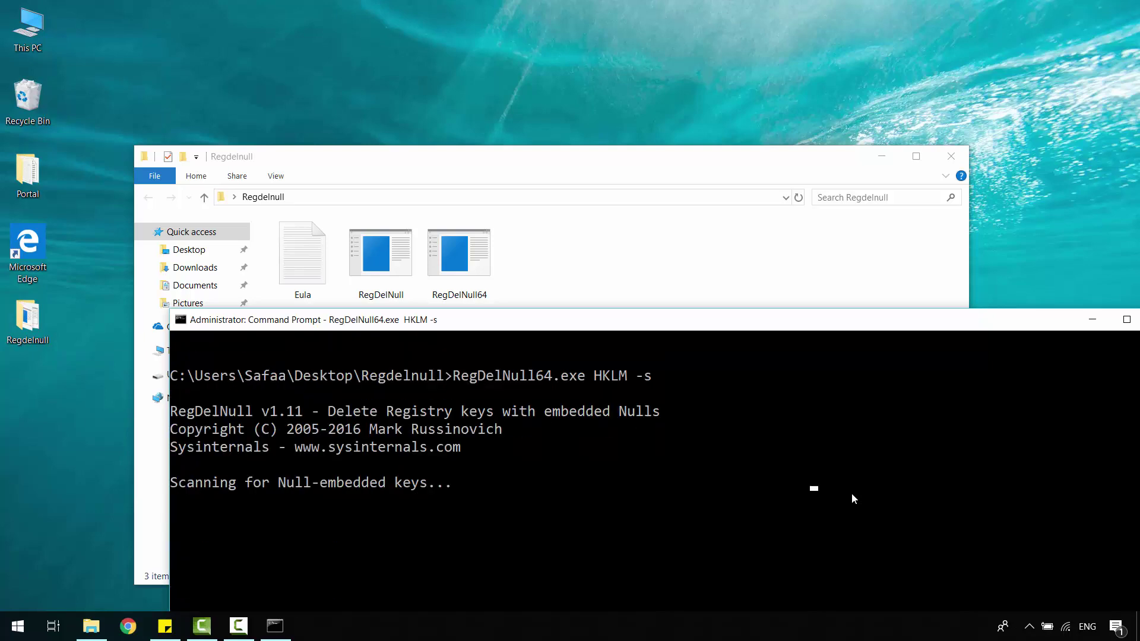
Rerun the scan on HKU and HKCC, then exit the console.
key("Up")
key("Left")
key("Left")
key("Left")
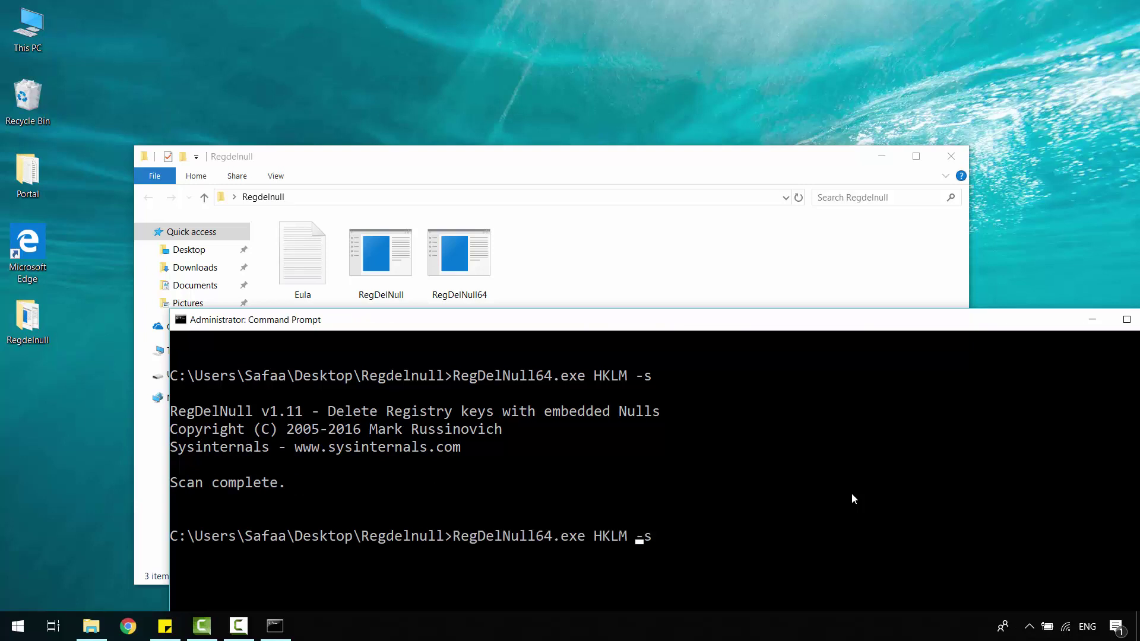
key("BackSpace")
key("BackSpace")
type("U")
key("Return")
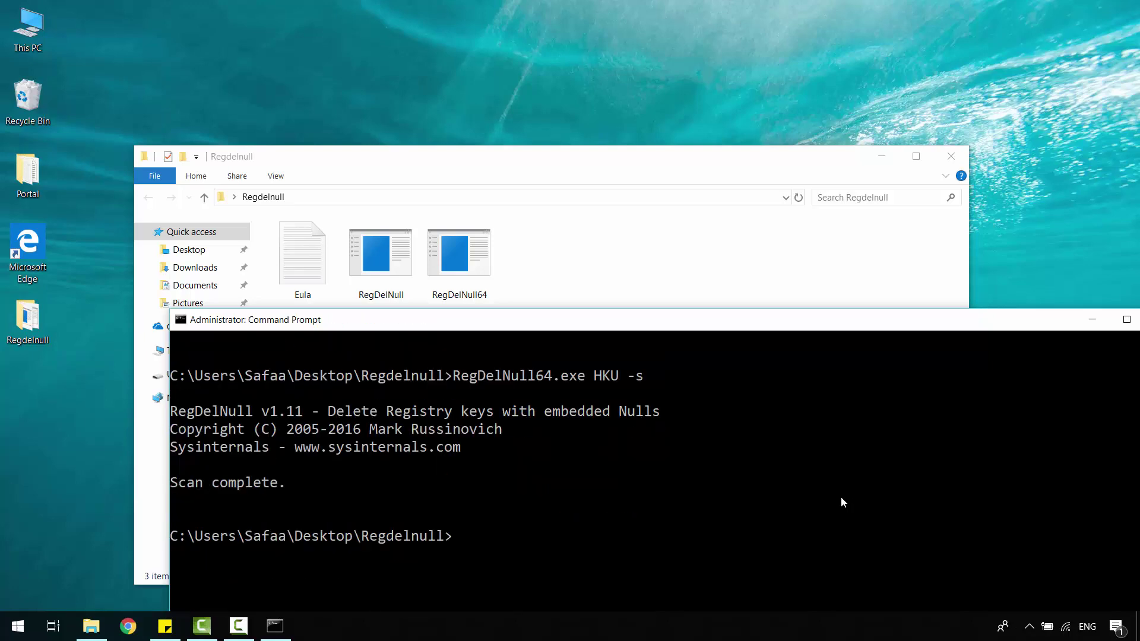
key("Up")
key("Left")
key("Left")
key("Left")
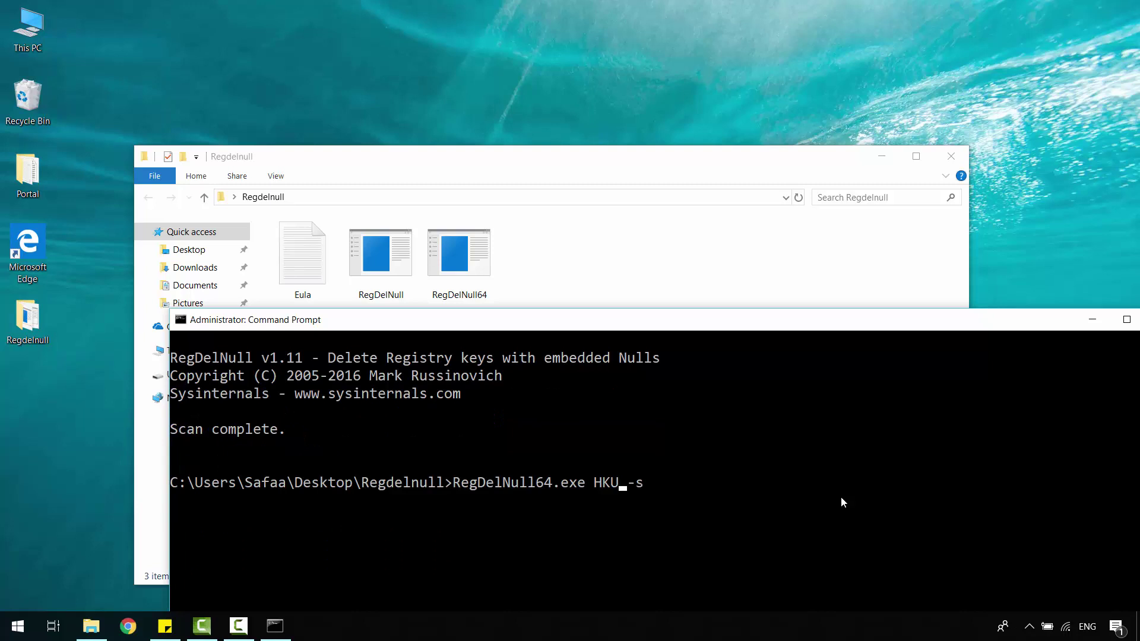
key("BackSpace")
type("CC")
key("Return")
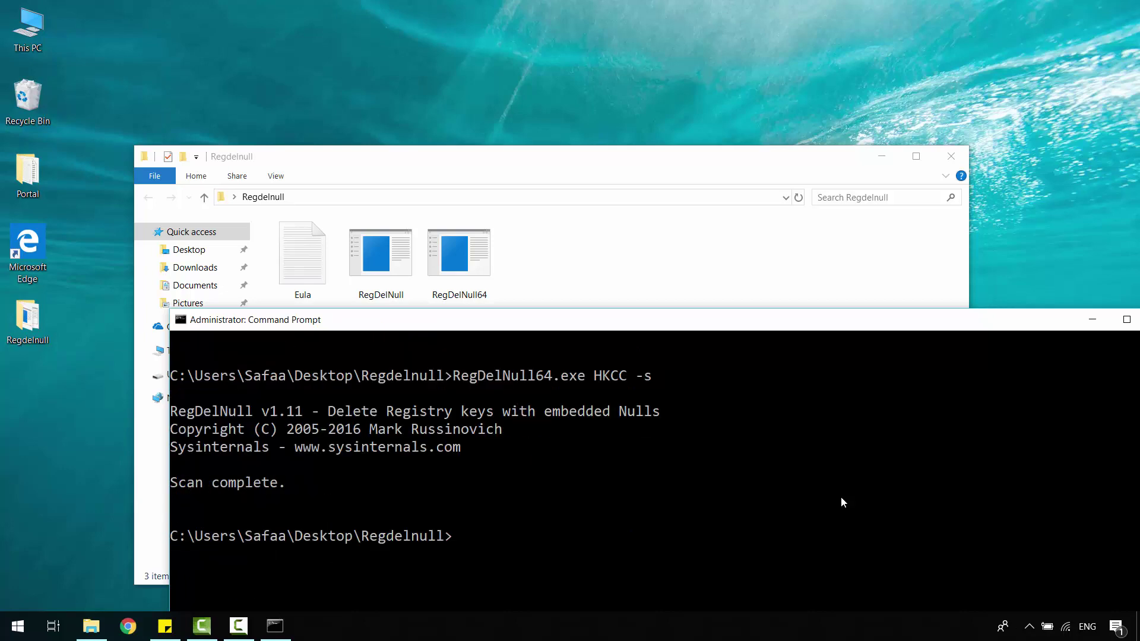
type("exit")
key("Return")
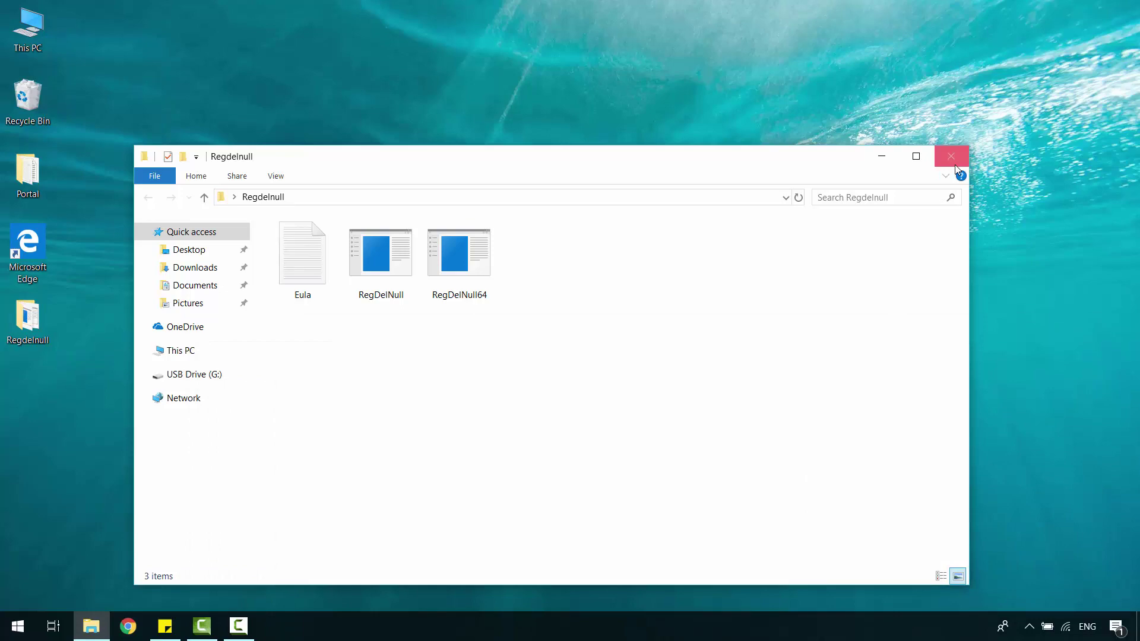
Close the Regdelnull folder and search Start for regedit to reveal its run-as-administrator option.
left_click(951, 157)
key("super")
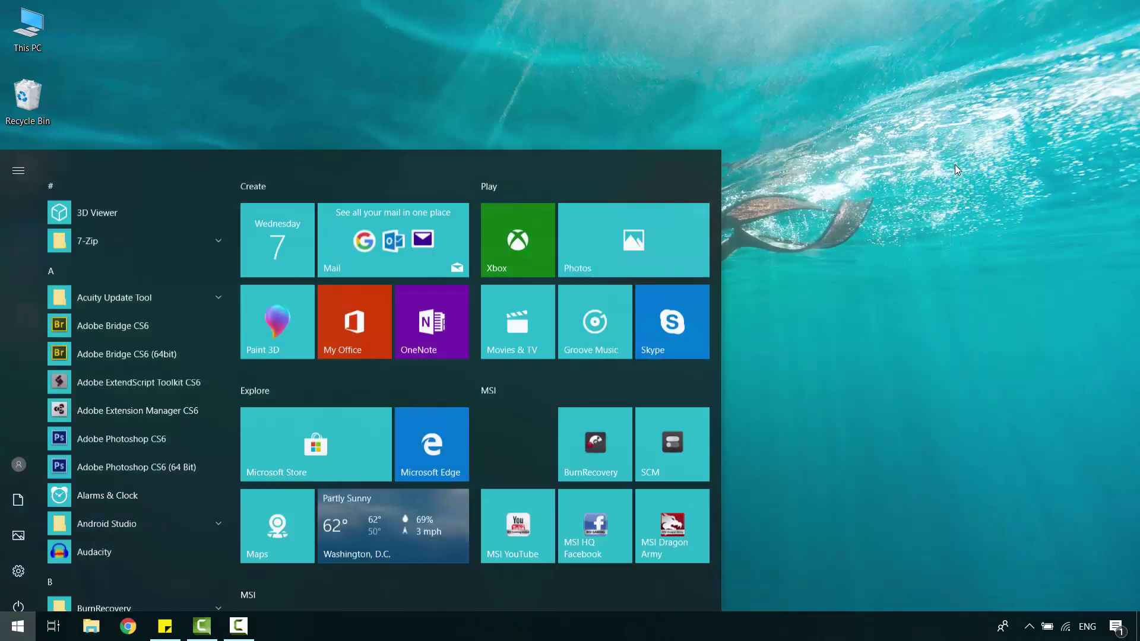
type("regedit")
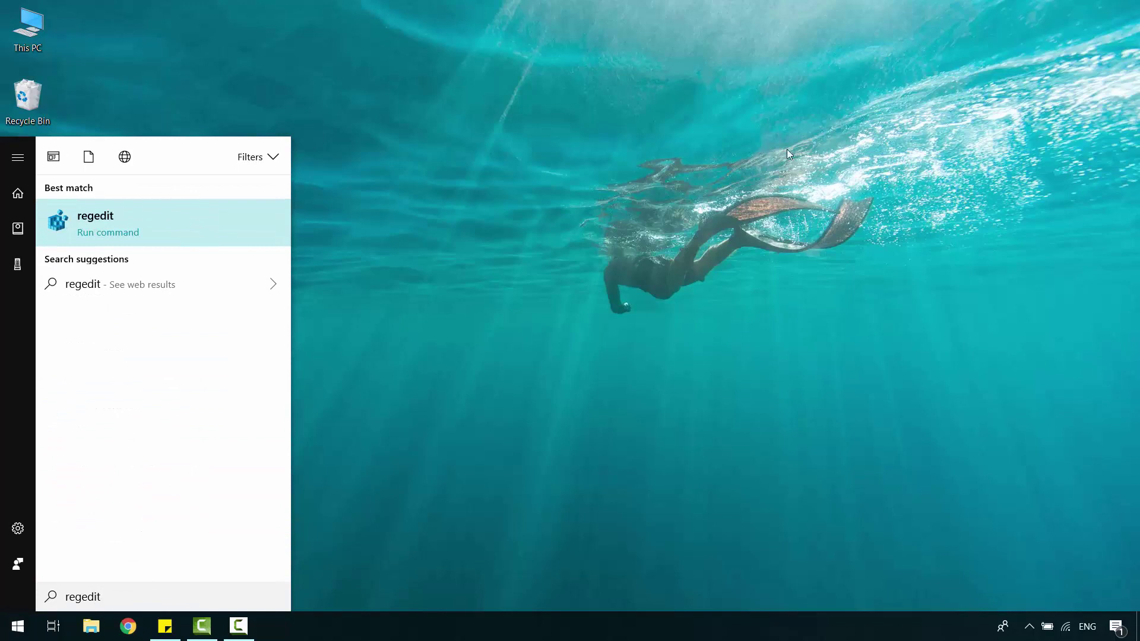
right_click(192, 219)
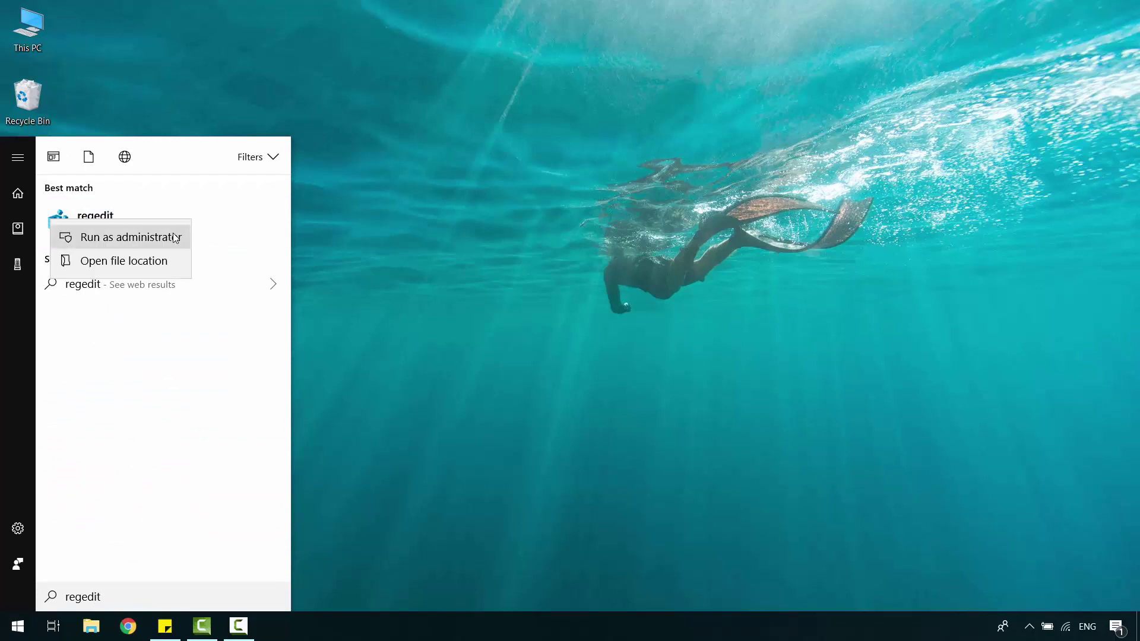
Start Registry Editor as administrator and expand HKEY_CURRENT_USER > Software > Microsoft.
left_click(175, 238)
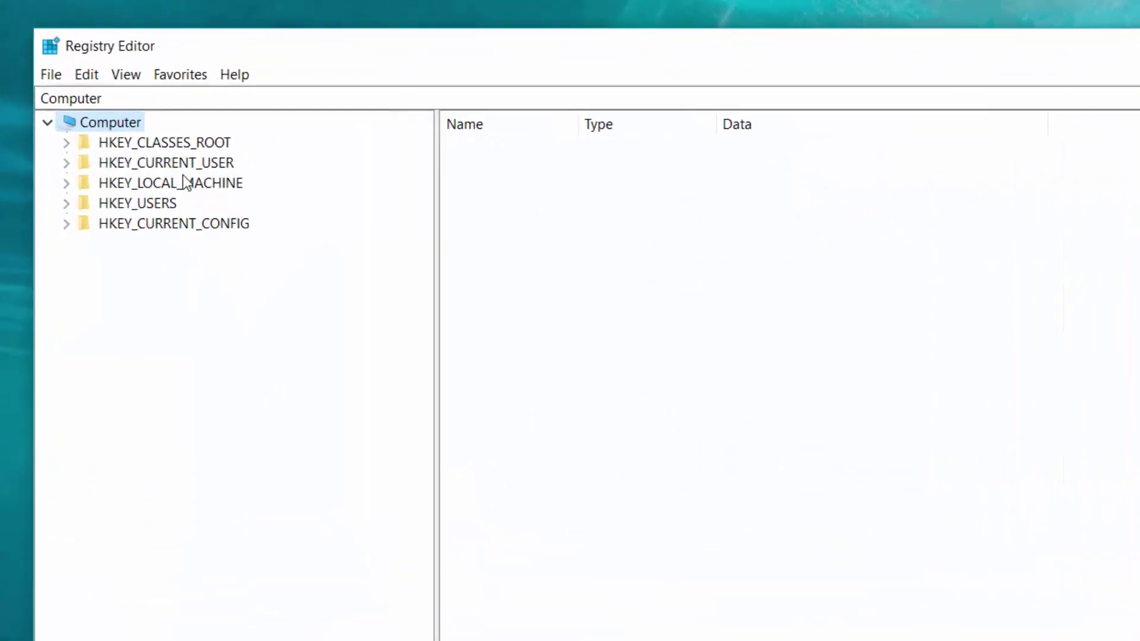
left_click(175, 167)
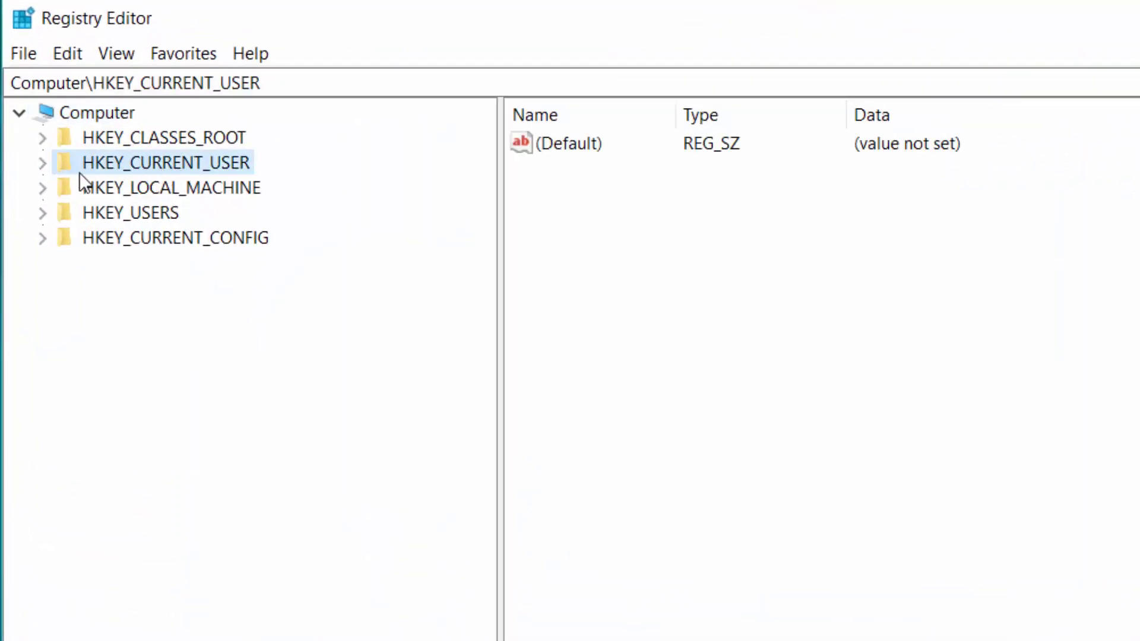
left_click(43, 165)
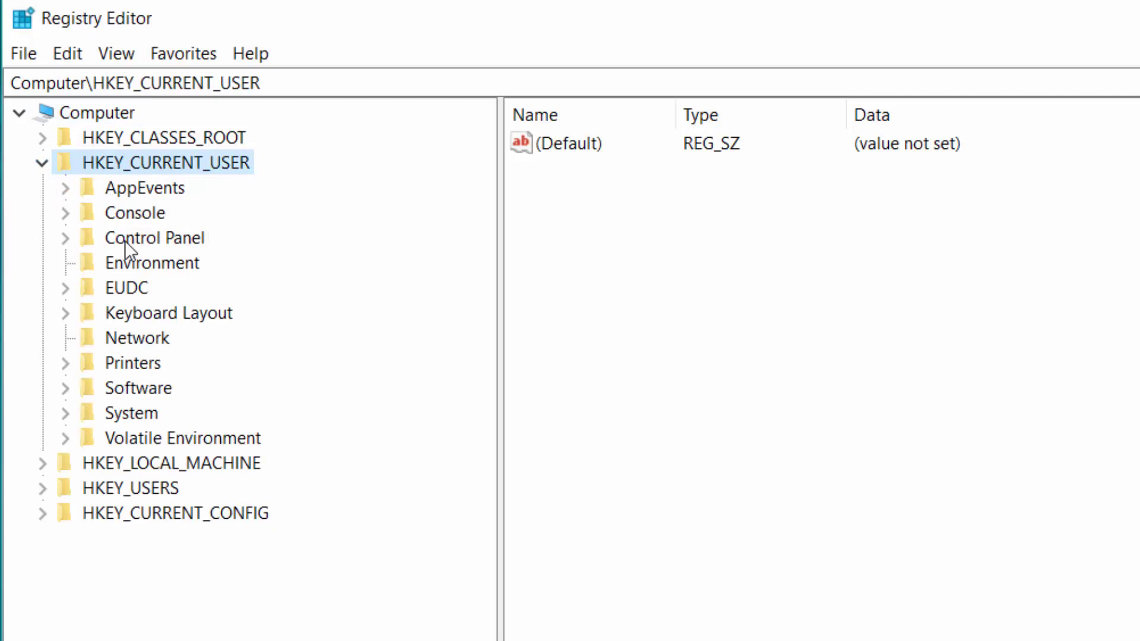
left_click(89, 392)
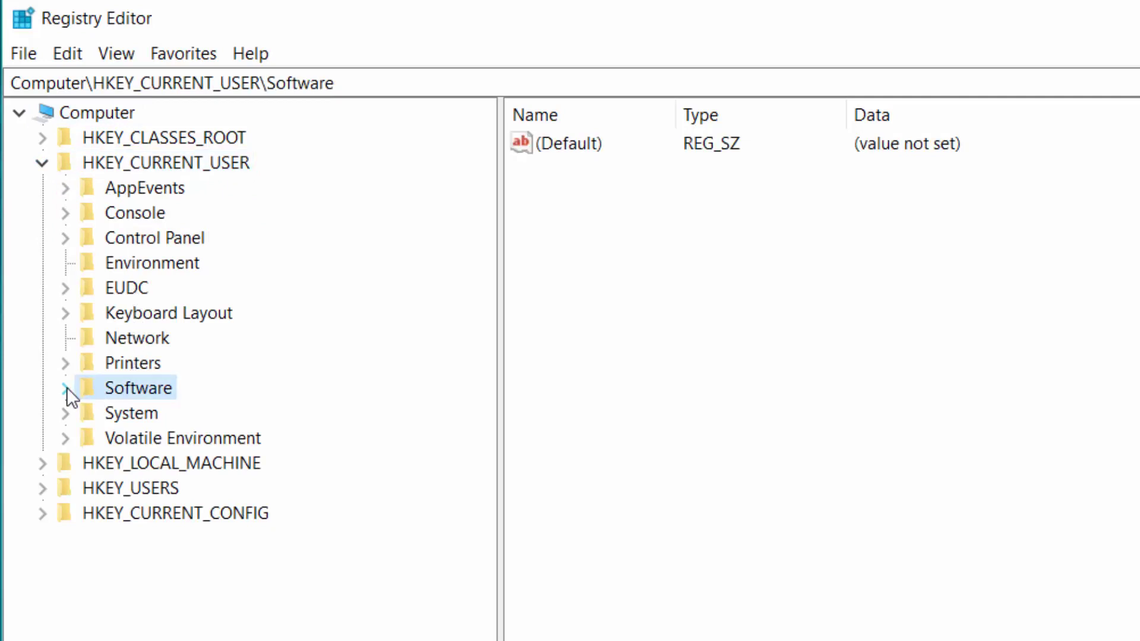
left_click(66, 388)
left_click(133, 463)
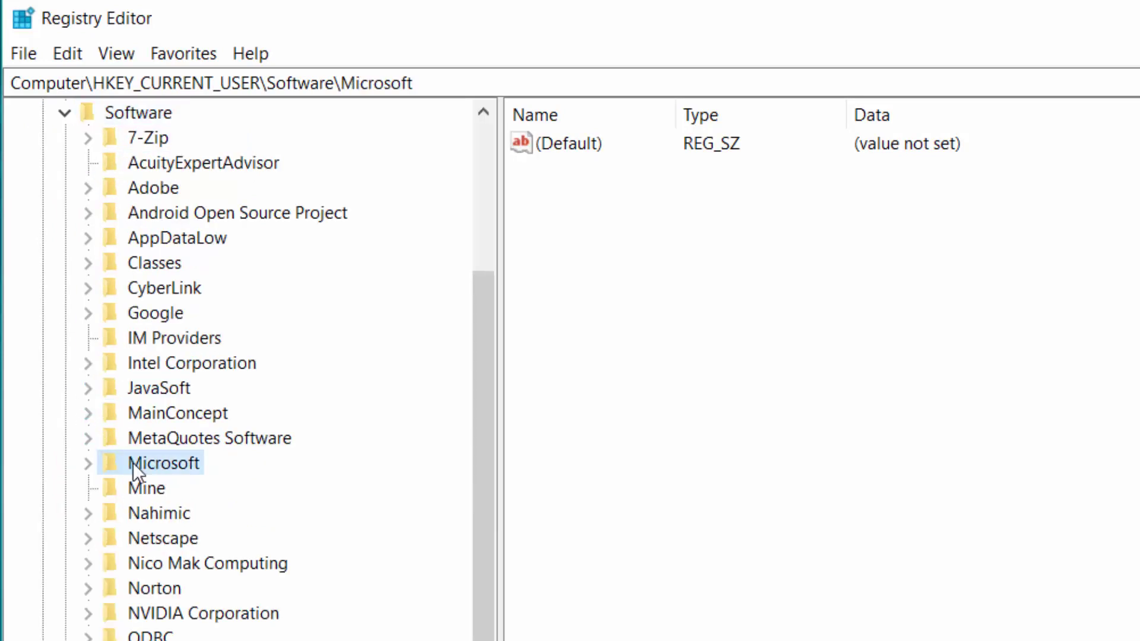
left_click(94, 459)
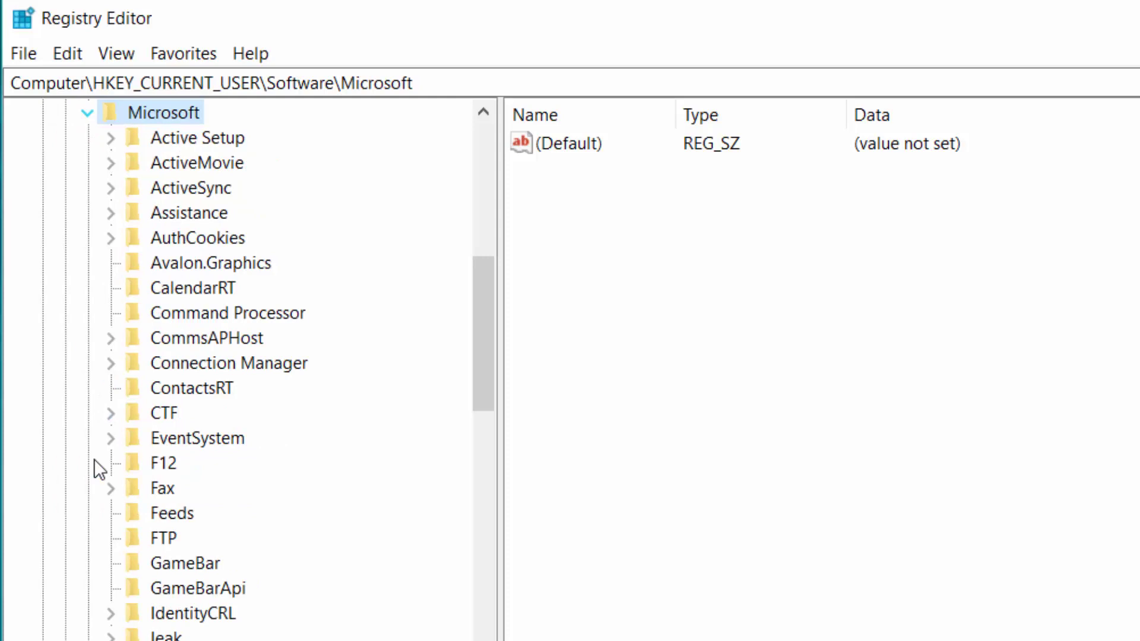
Expand SystemCertificates > Root and select the ProtectedRoots key.
scroll(366, 546, "down", 11)
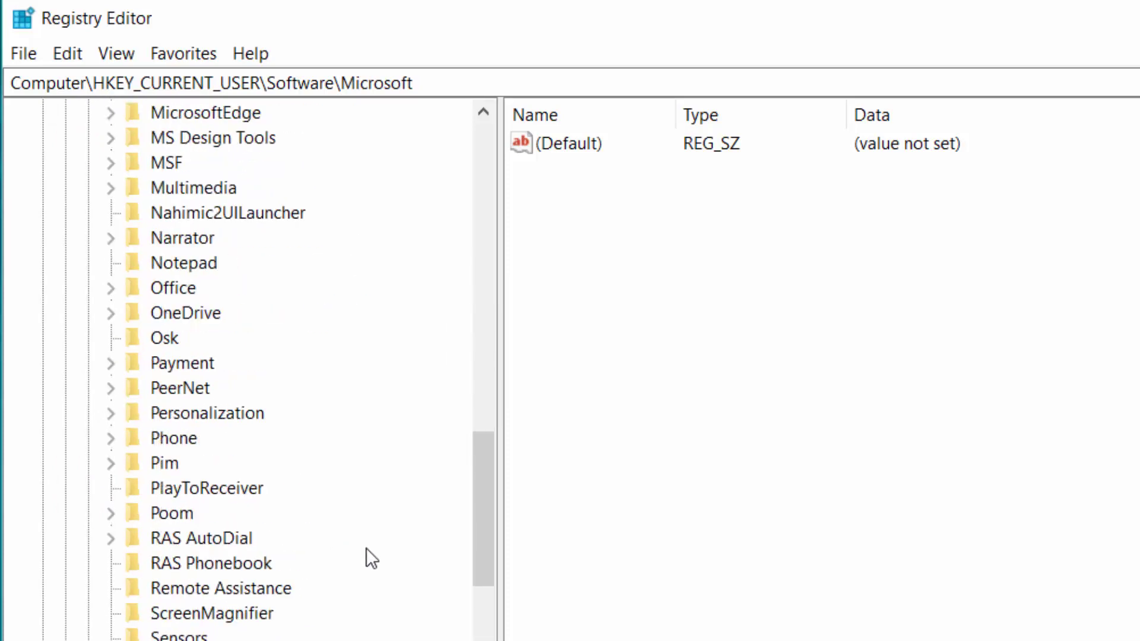
scroll(367, 549, "down", 4)
left_click(251, 583)
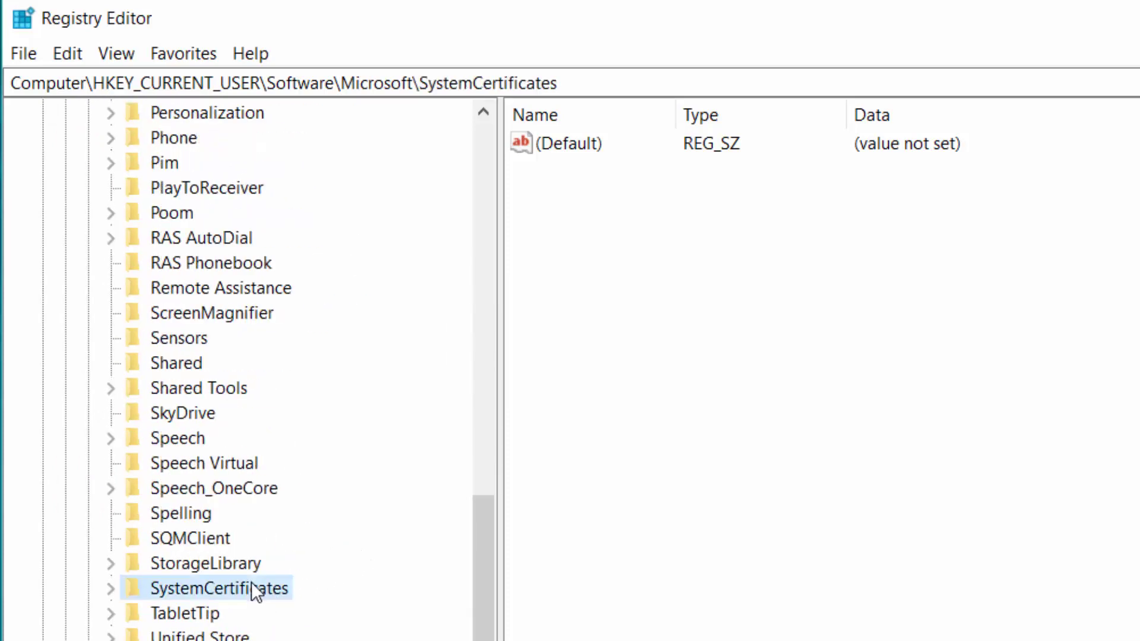
left_click(110, 588)
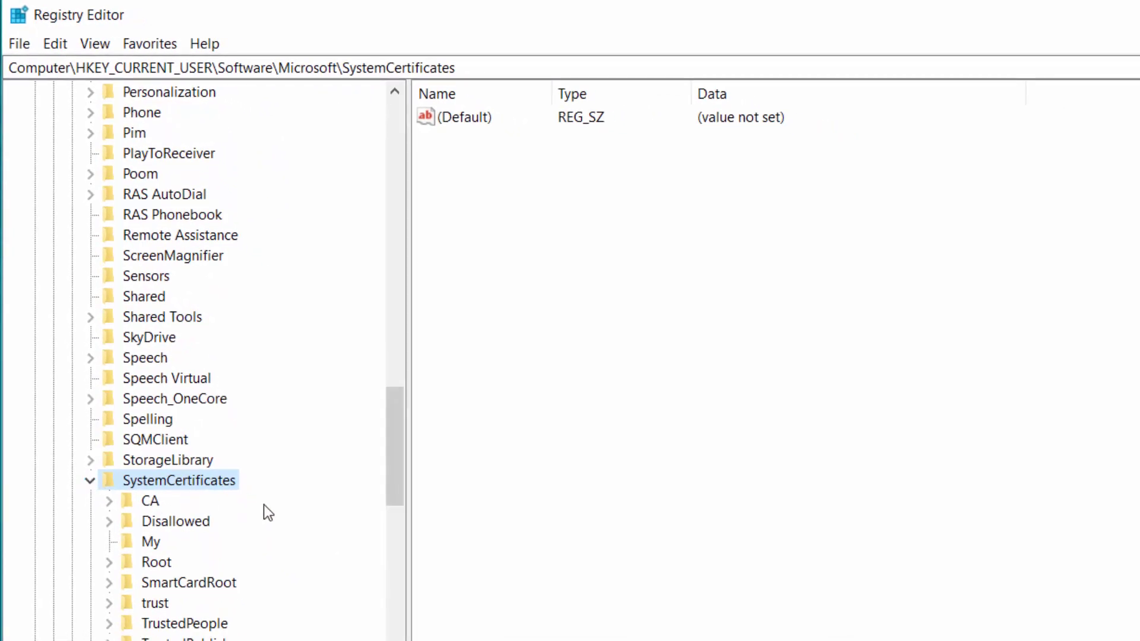
scroll(266, 508, "down", 2)
left_click(185, 522)
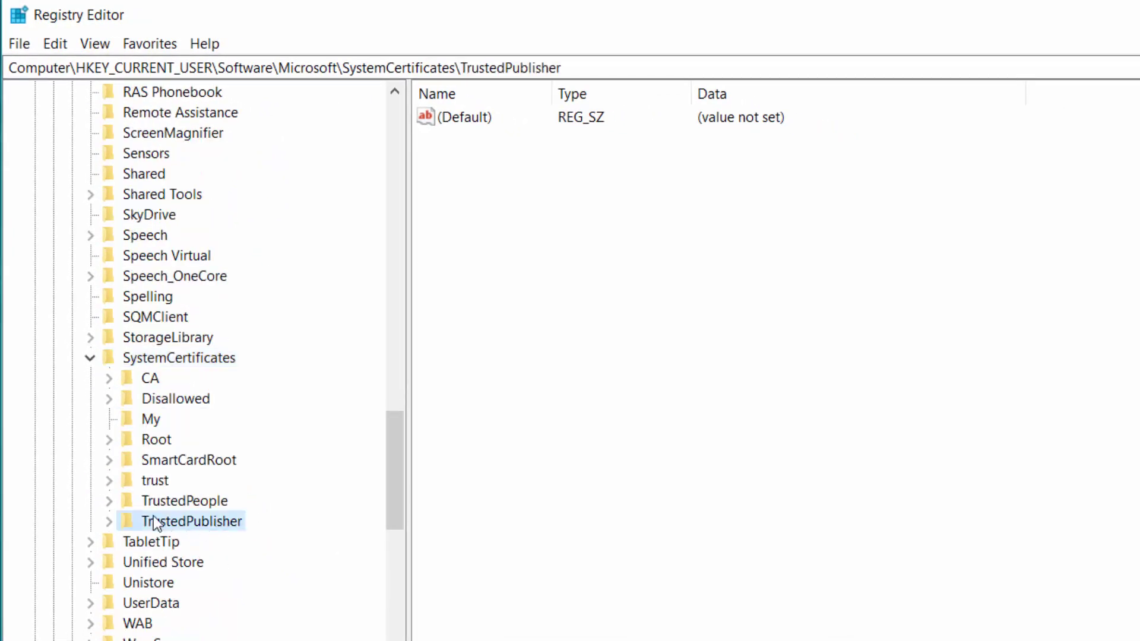
left_click(138, 440)
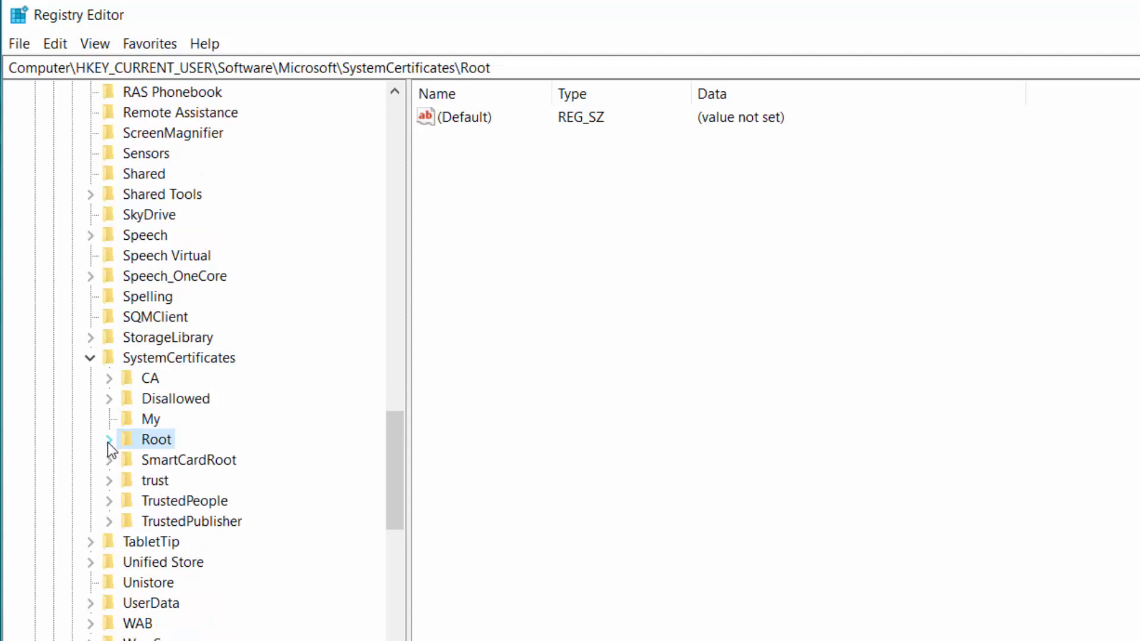
left_click(109, 440)
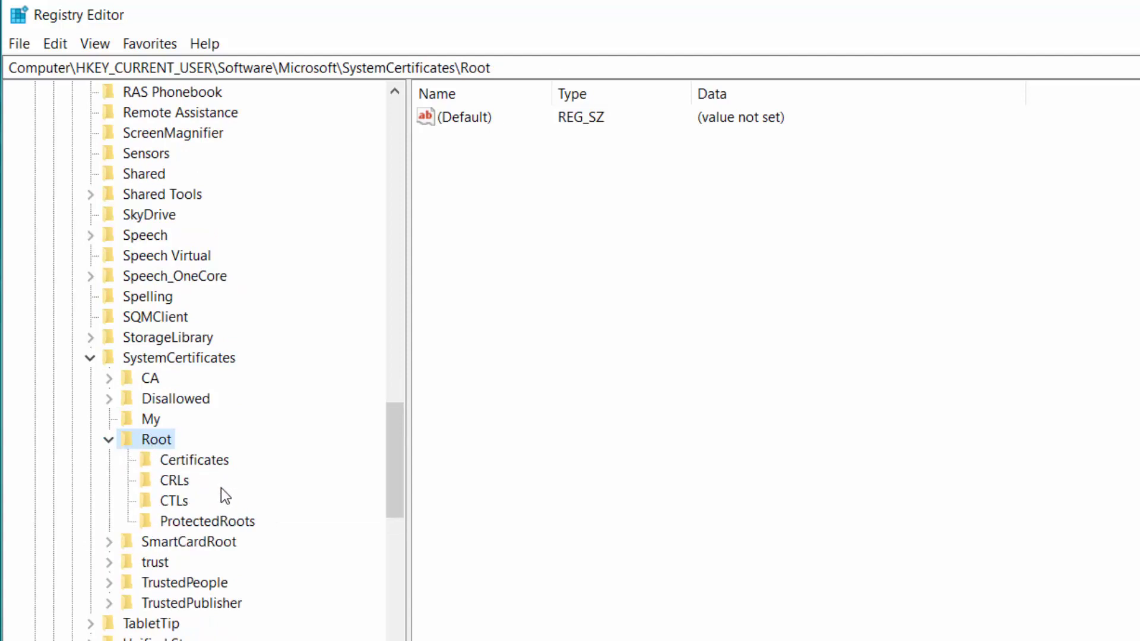
scroll(223, 490, "down", 1)
left_click(227, 460)
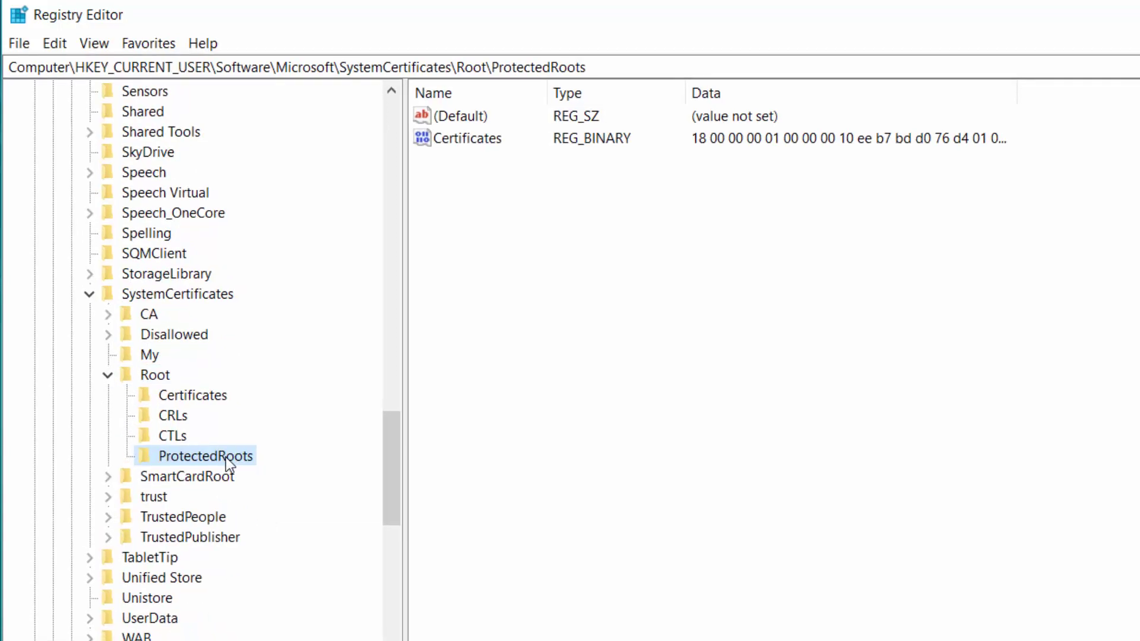
right_click(226, 457)
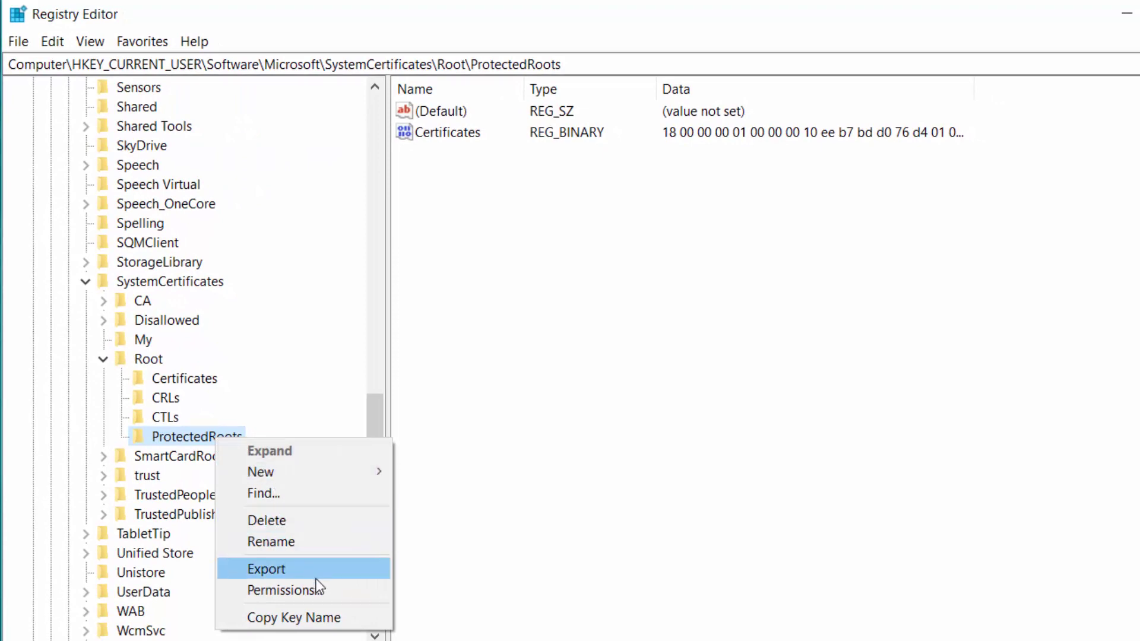
Allow the user account Full Control in ProtectedRoots permissions.
left_click(317, 585)
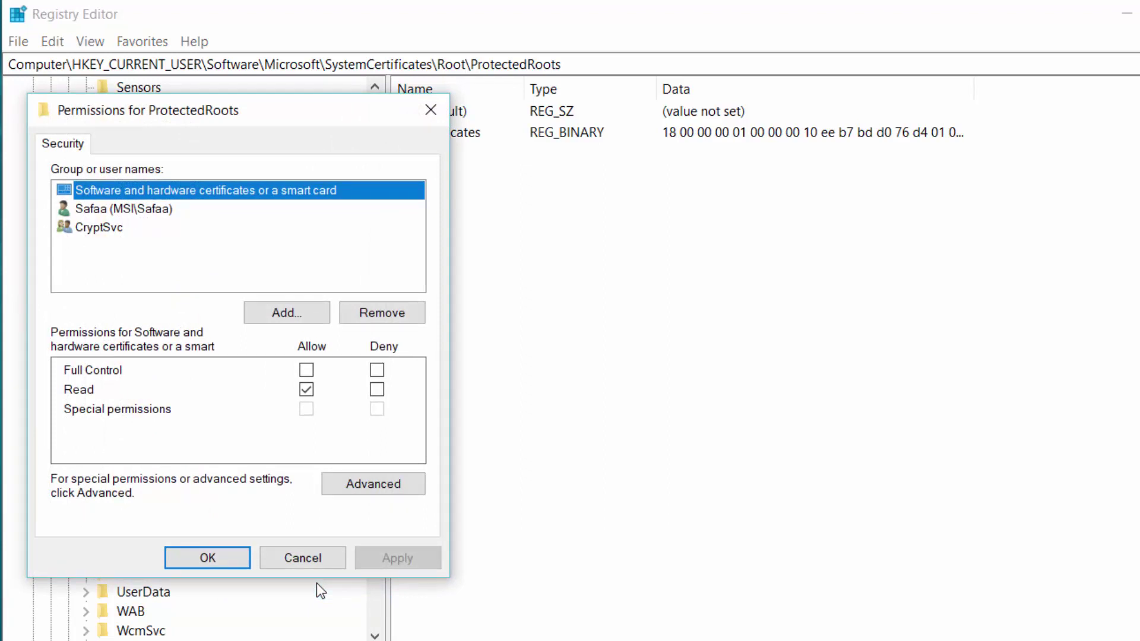
left_click(143, 211)
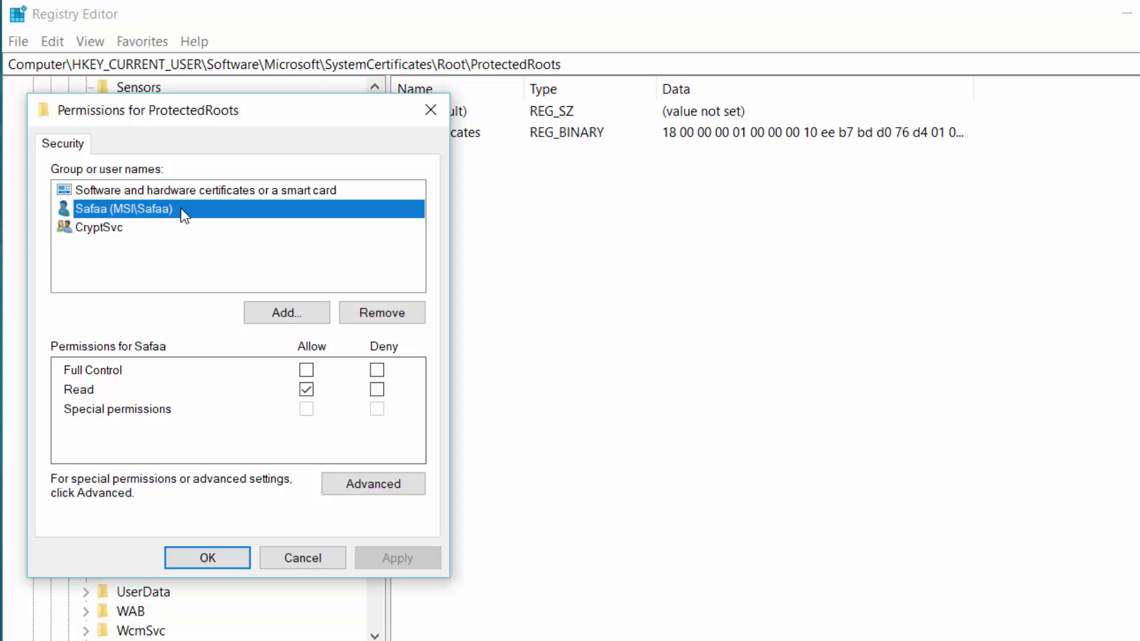
left_click(307, 370)
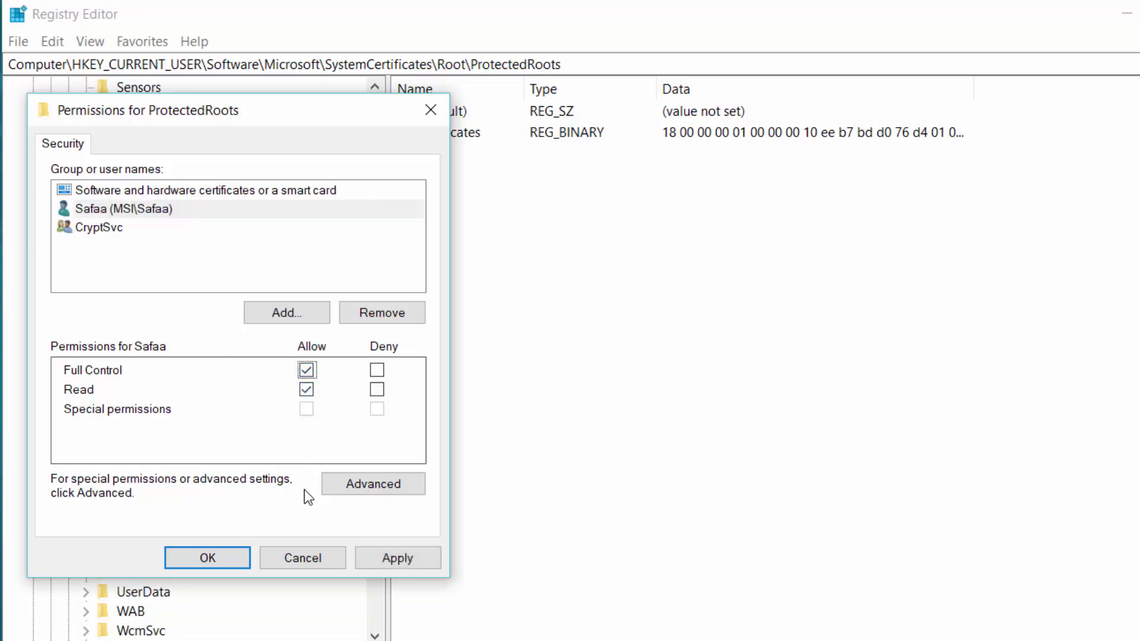
left_click(227, 555)
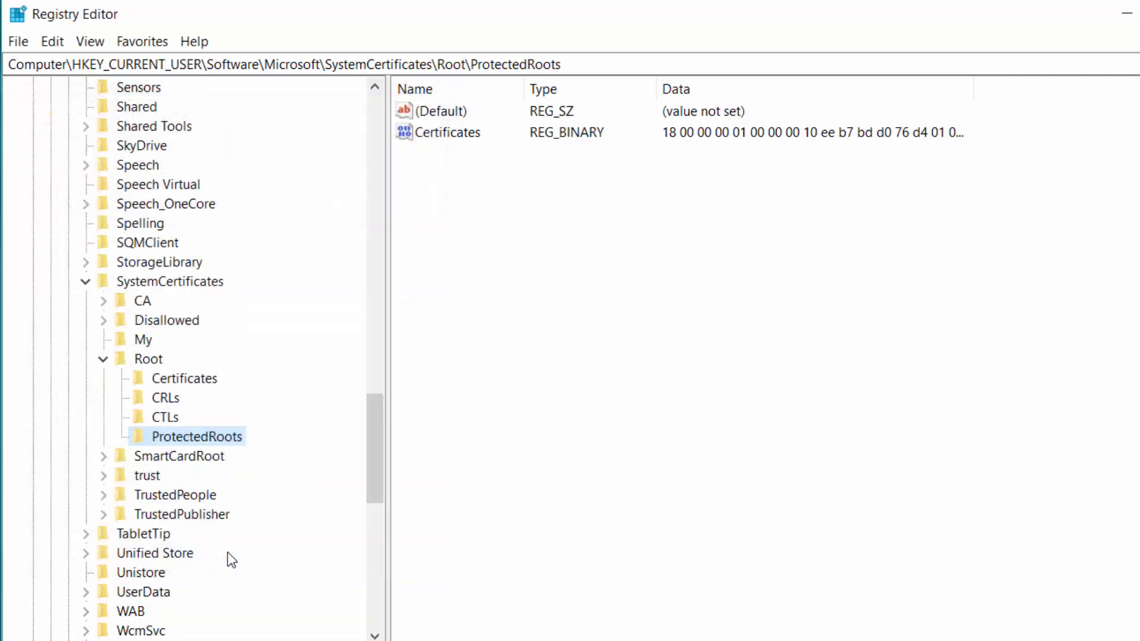
Delete the SystemCertificates Root key, confirm, and close Registry Editor.
left_click(157, 360)
right_click(157, 360)
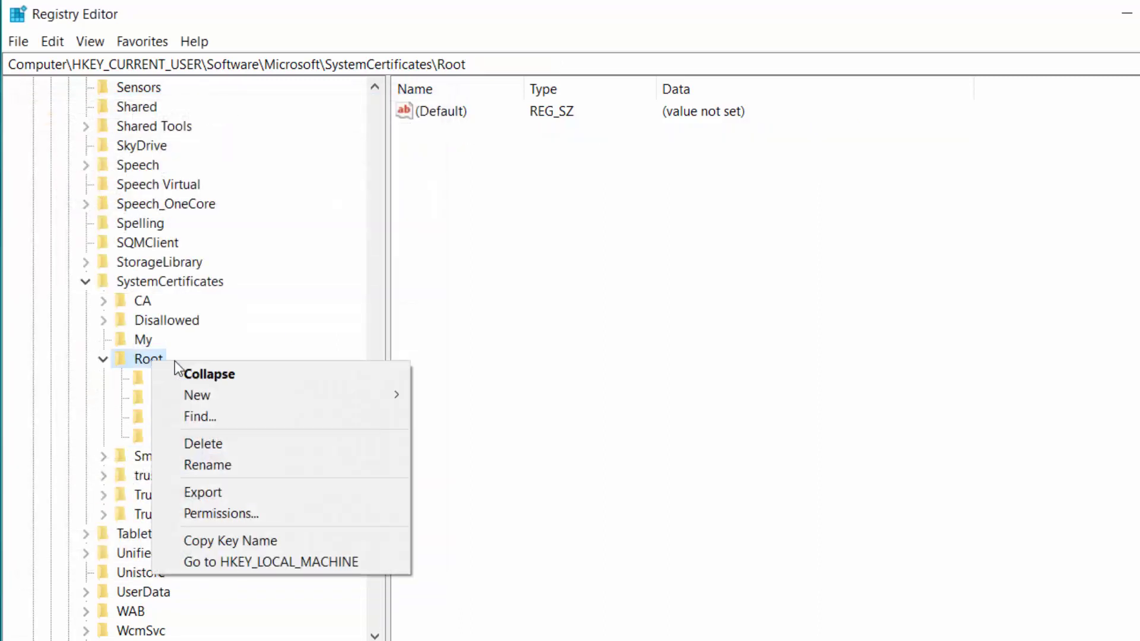
left_click(317, 445)
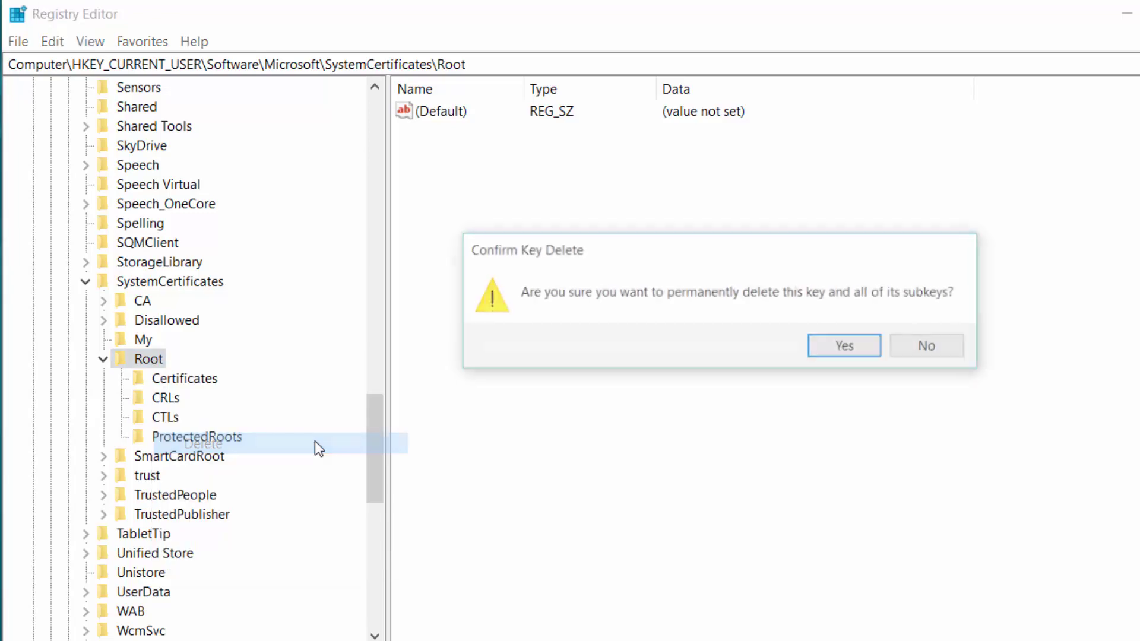
left_click(841, 348)
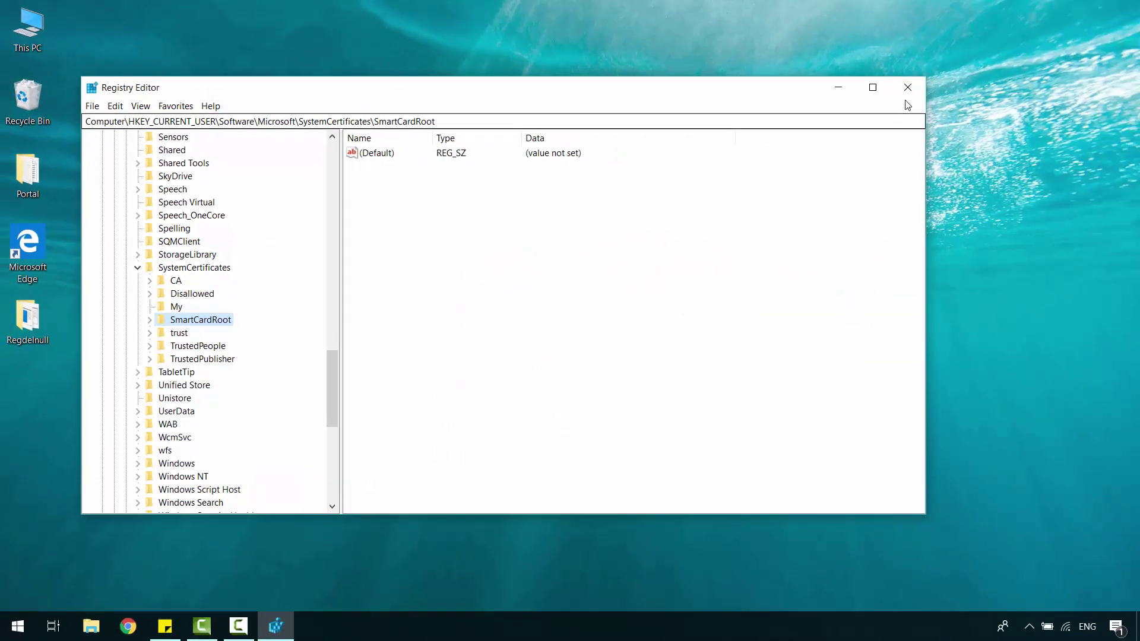
left_click(909, 90)
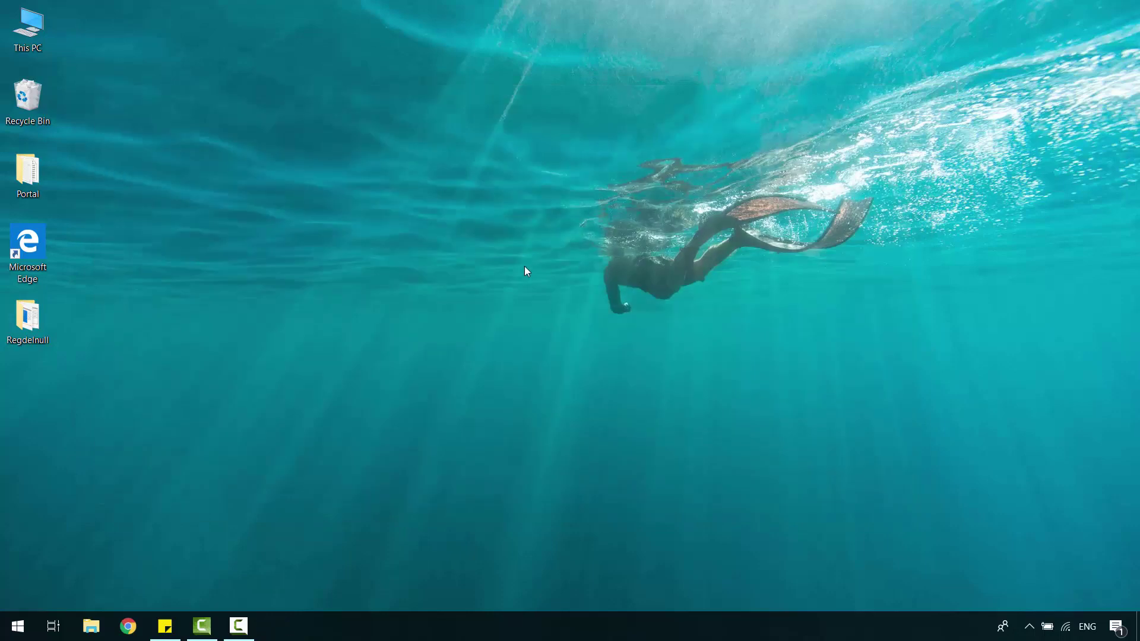
Open Network & Internet settings from the network tray icon.
right_click(1066, 617)
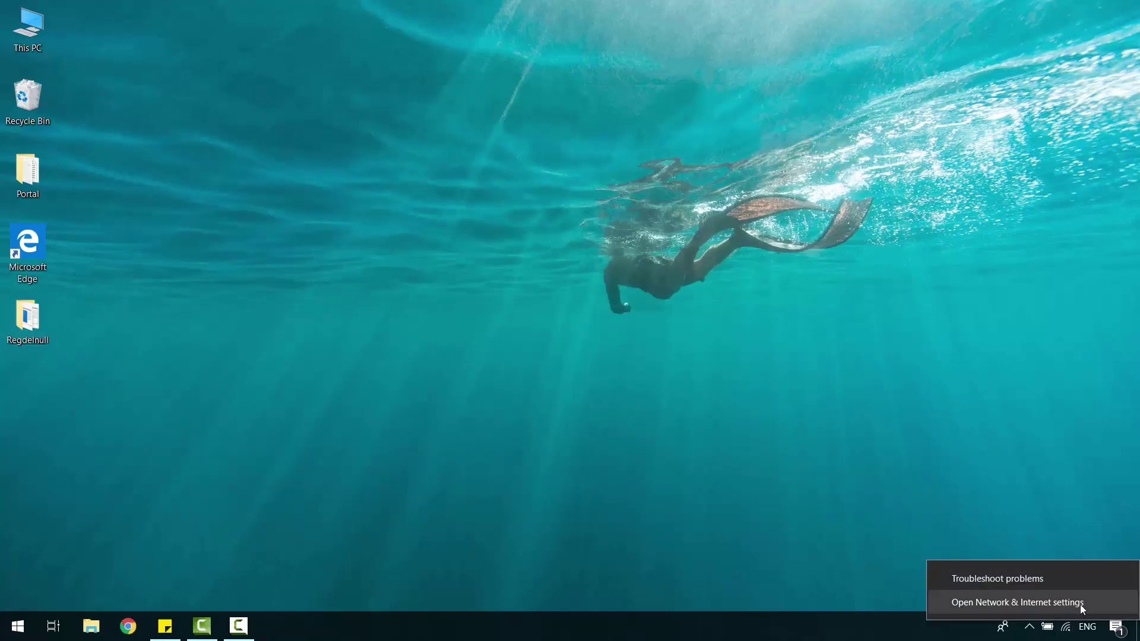
left_click(1081, 604)
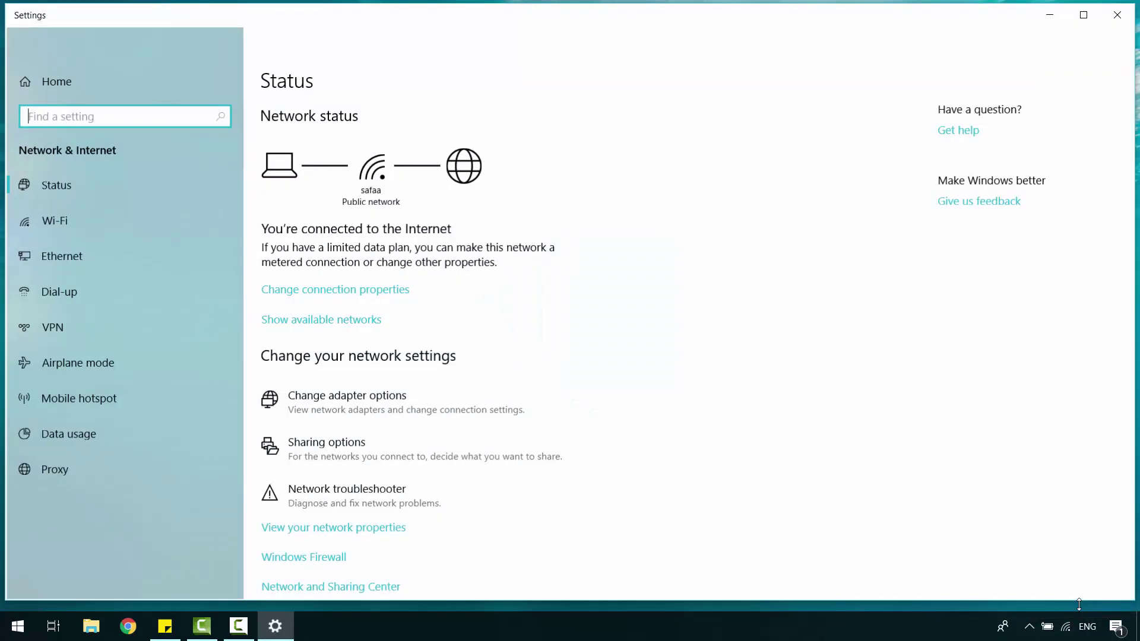
Open the IPv4 properties of the Wi-Fi connection from the adapter list.
left_click(500, 409)
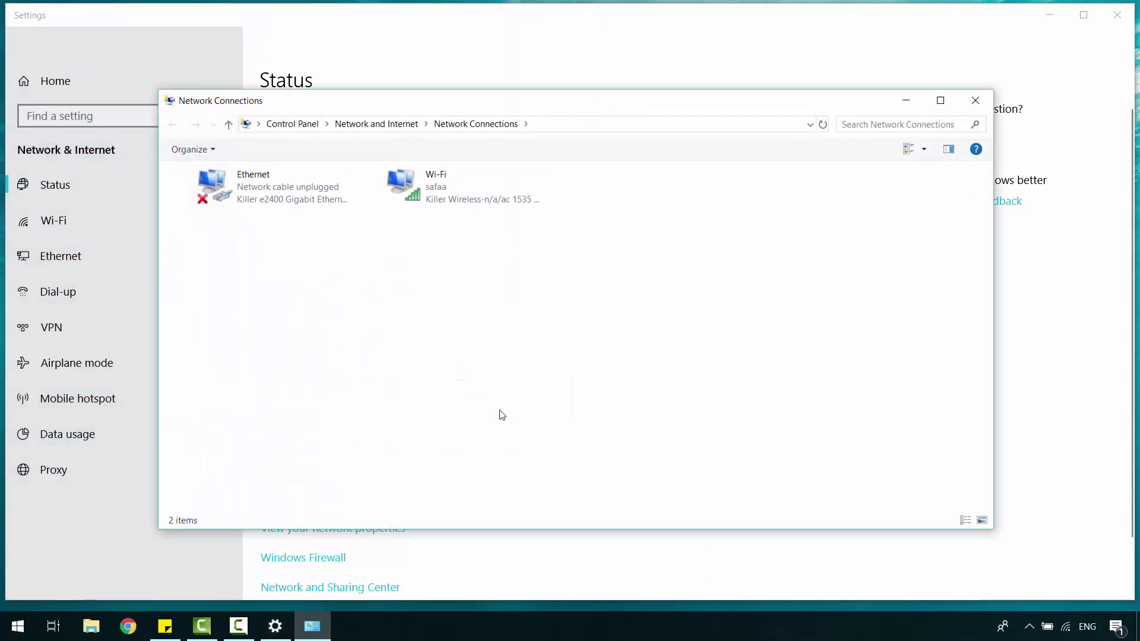
left_click(498, 197)
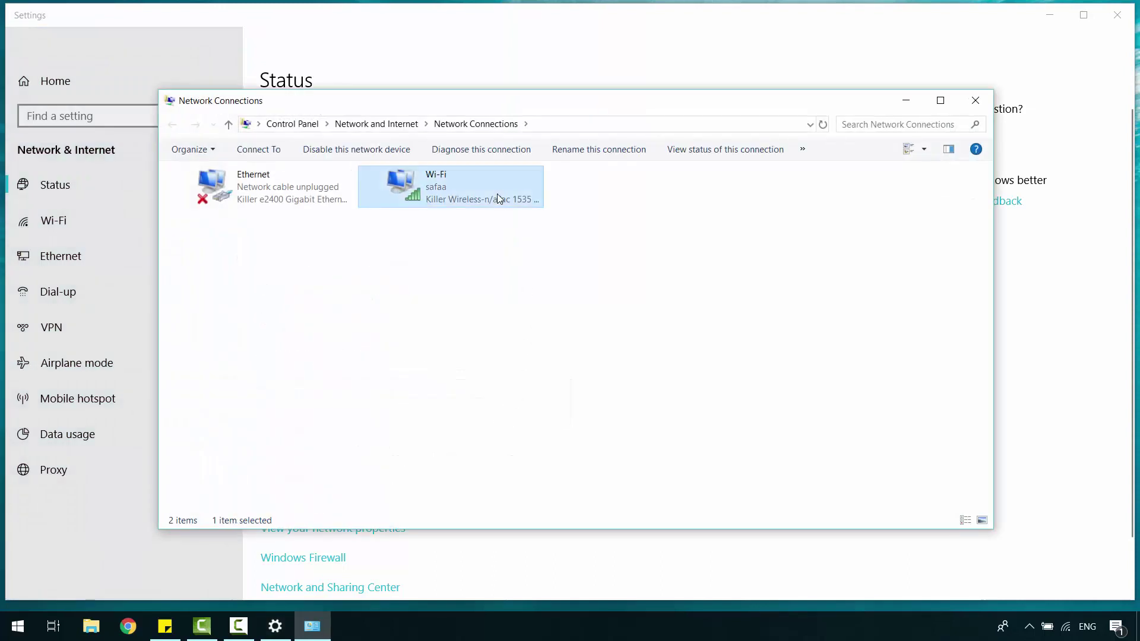
right_click(497, 198)
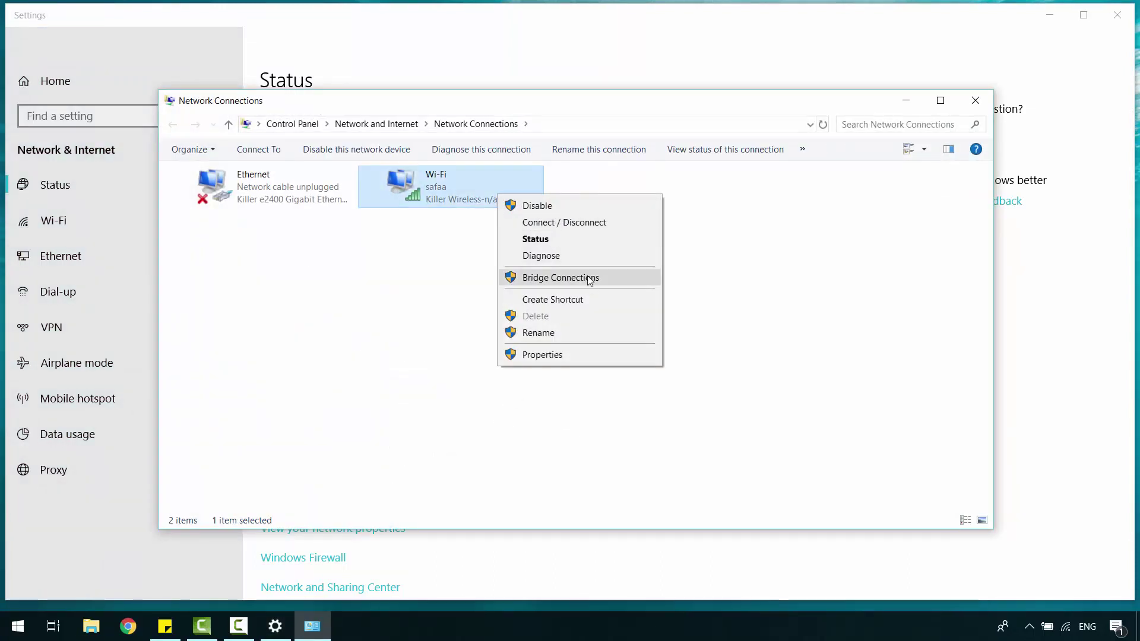
left_click(600, 354)
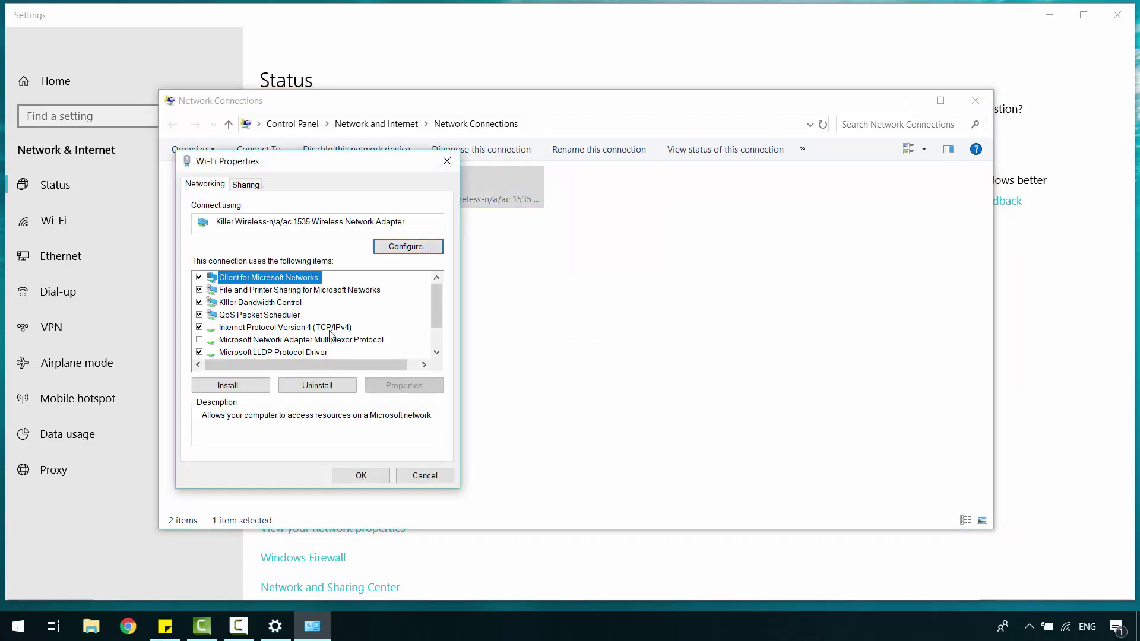
left_click(331, 329)
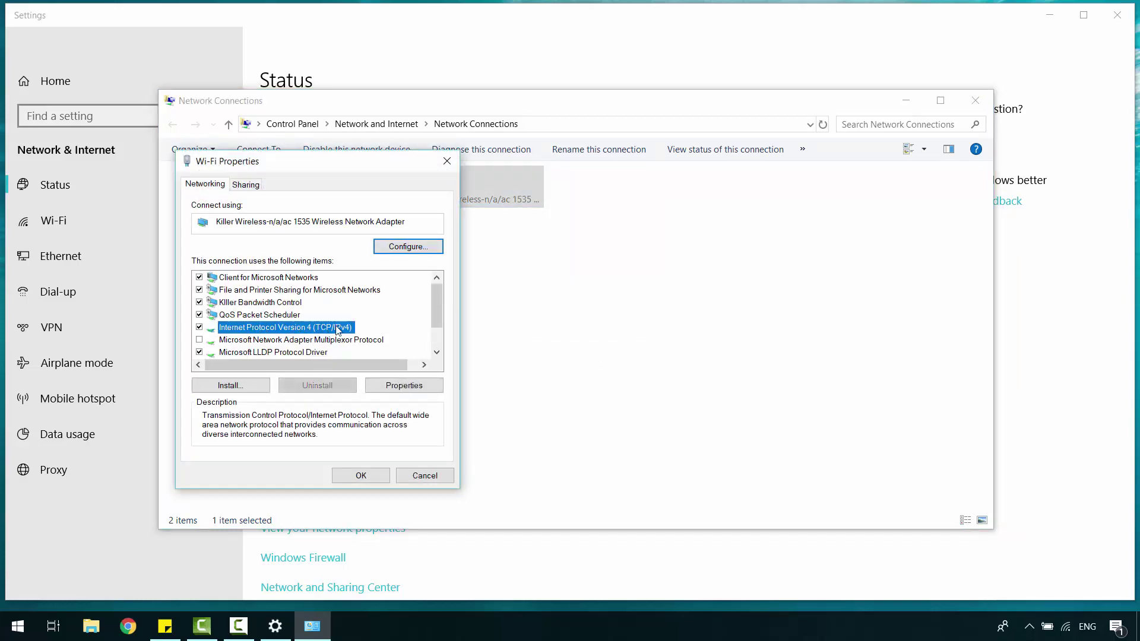
double_click(336, 330)
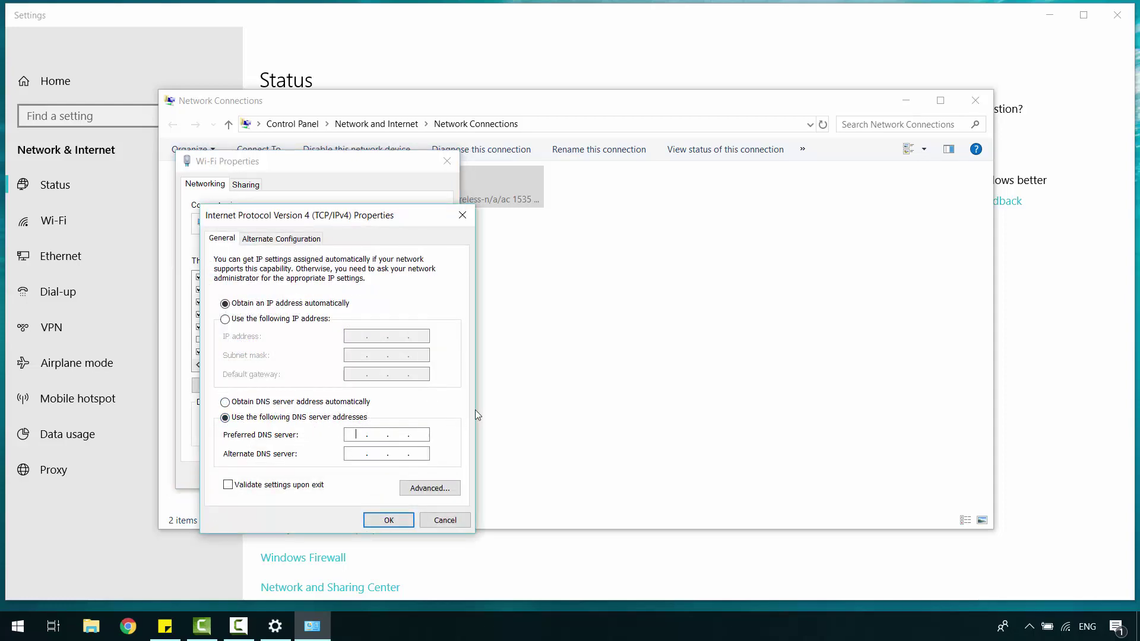
Set DNS servers to 8.8.8.8 and 8.8.4.4, save, and close all network windows.
type("8.8.8.8")
key("Tab")
type("8.8.4.4")
left_click(402, 521)
left_click(371, 476)
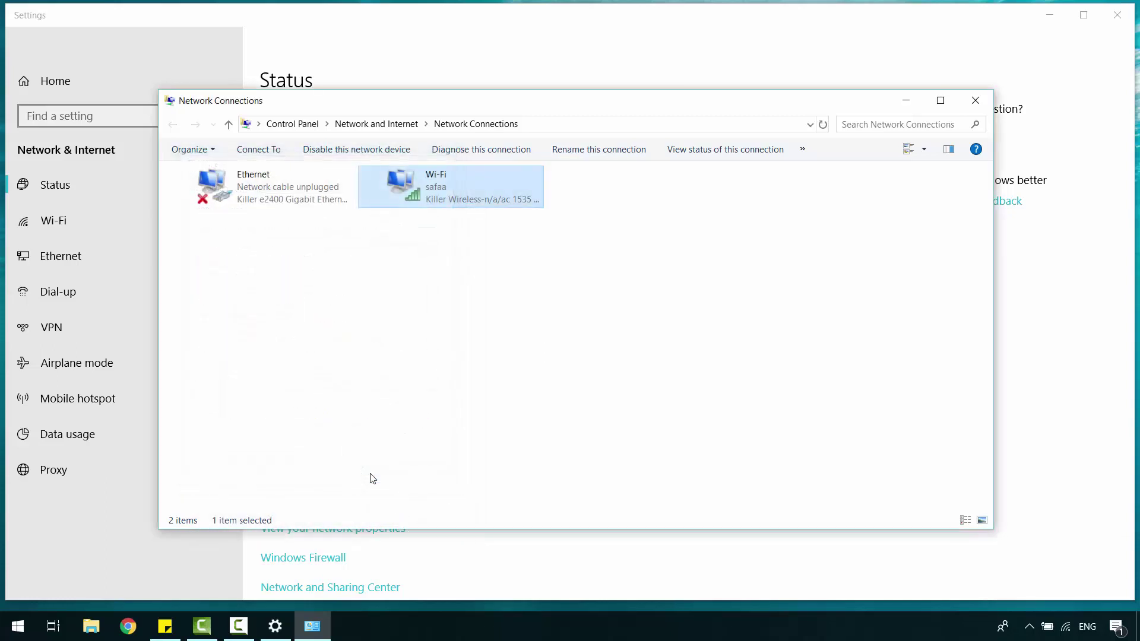
left_click(971, 106)
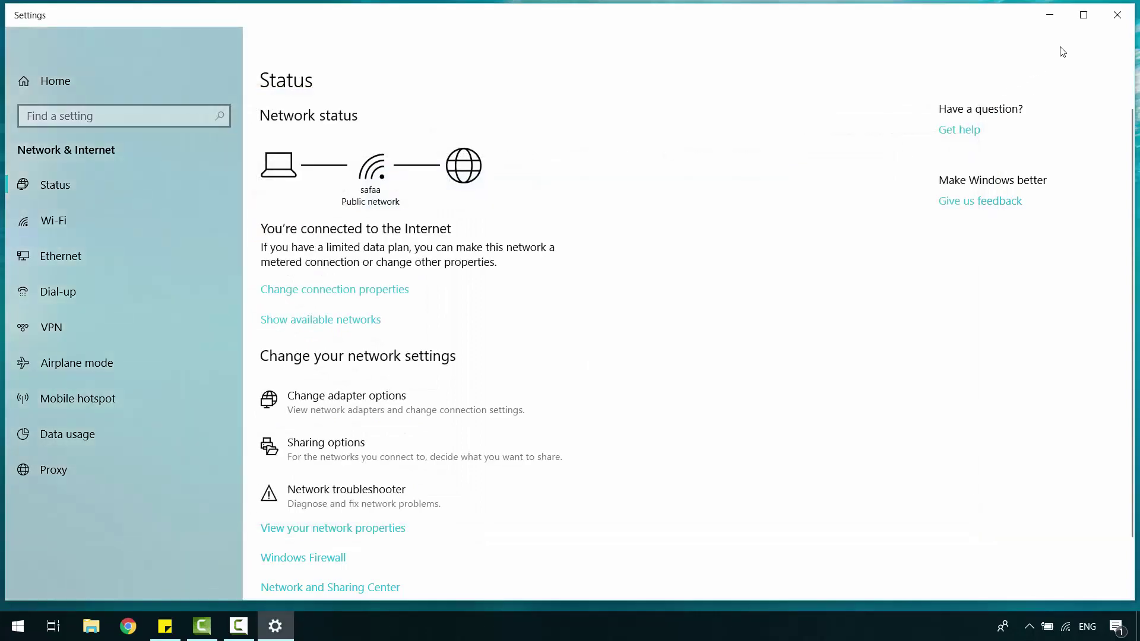
left_click(1115, 13)
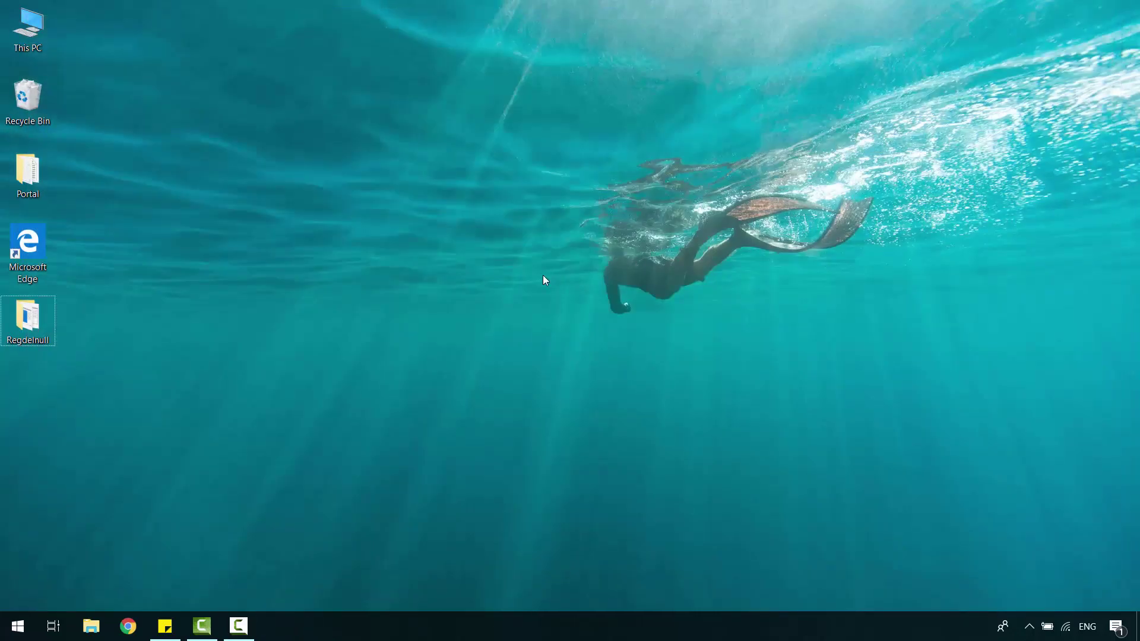
Open Computer Management's Device Manager and expand Network adapters.
right_click(46, 36)
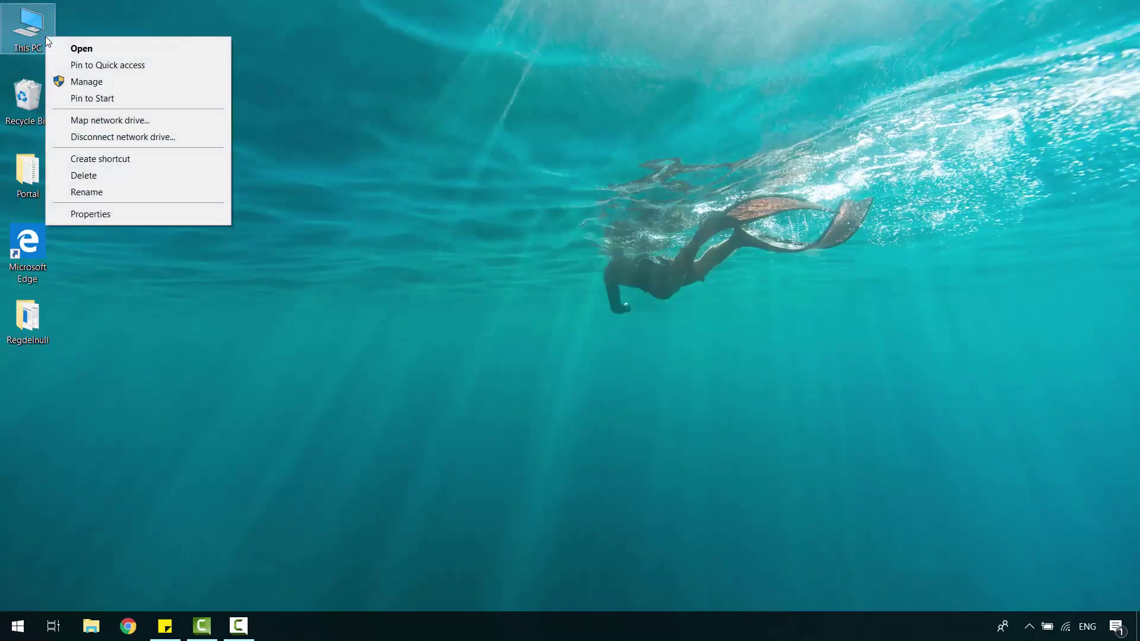
left_click(129, 80)
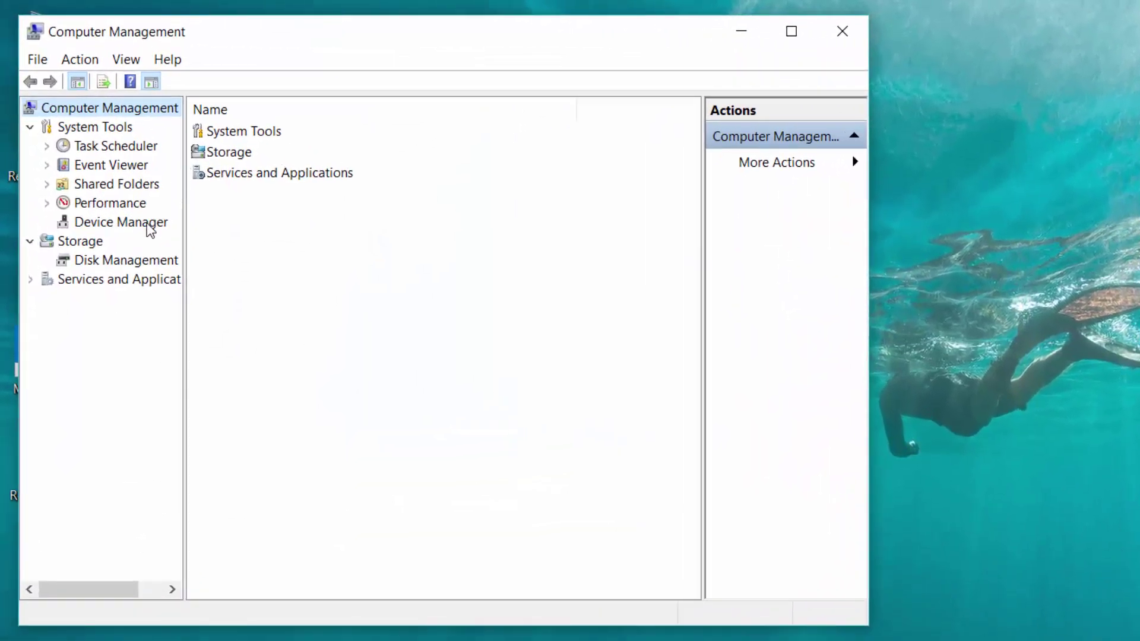
left_click(147, 226)
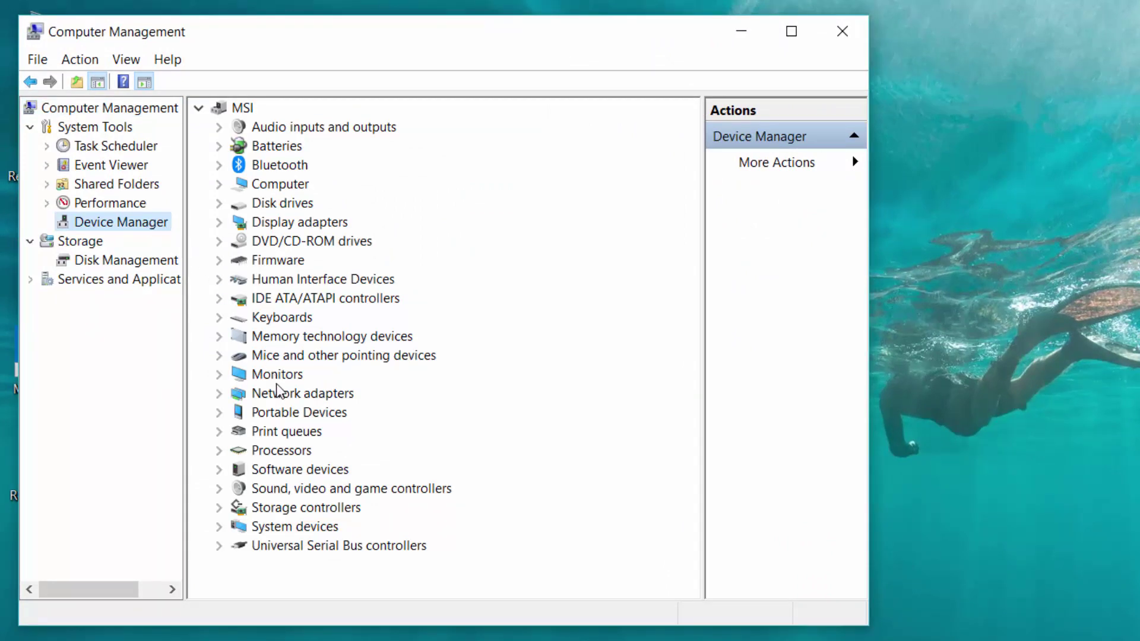
left_click(240, 393)
left_click(221, 393)
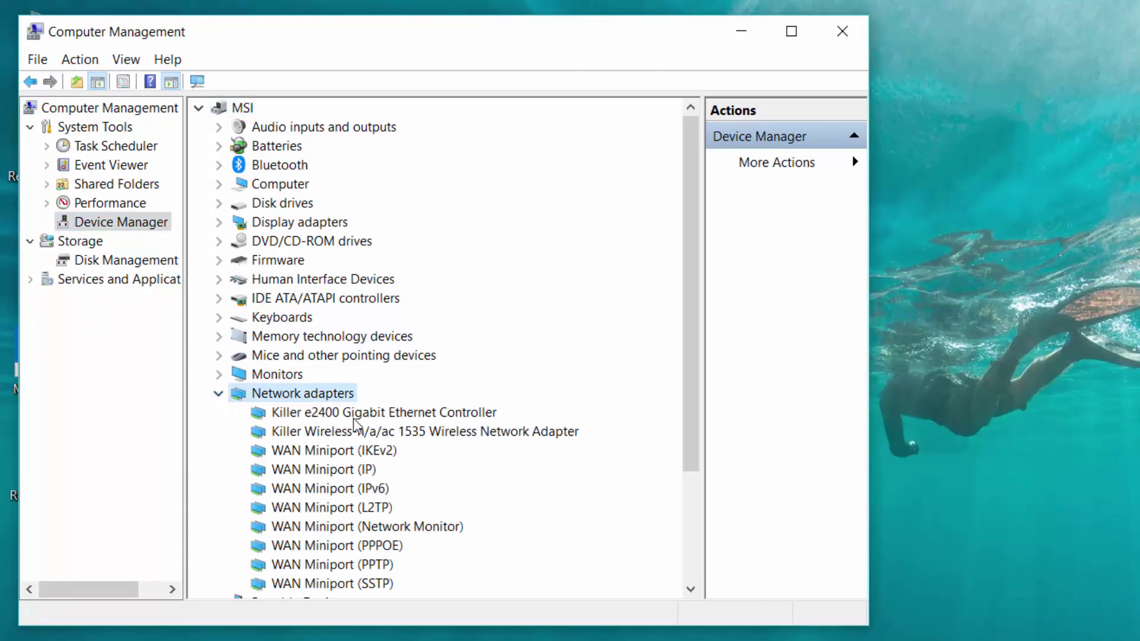
Update the Killer Wireless-n/a/ac 1535 adapter's driver by automatic search and dismiss the success message.
left_click(413, 436)
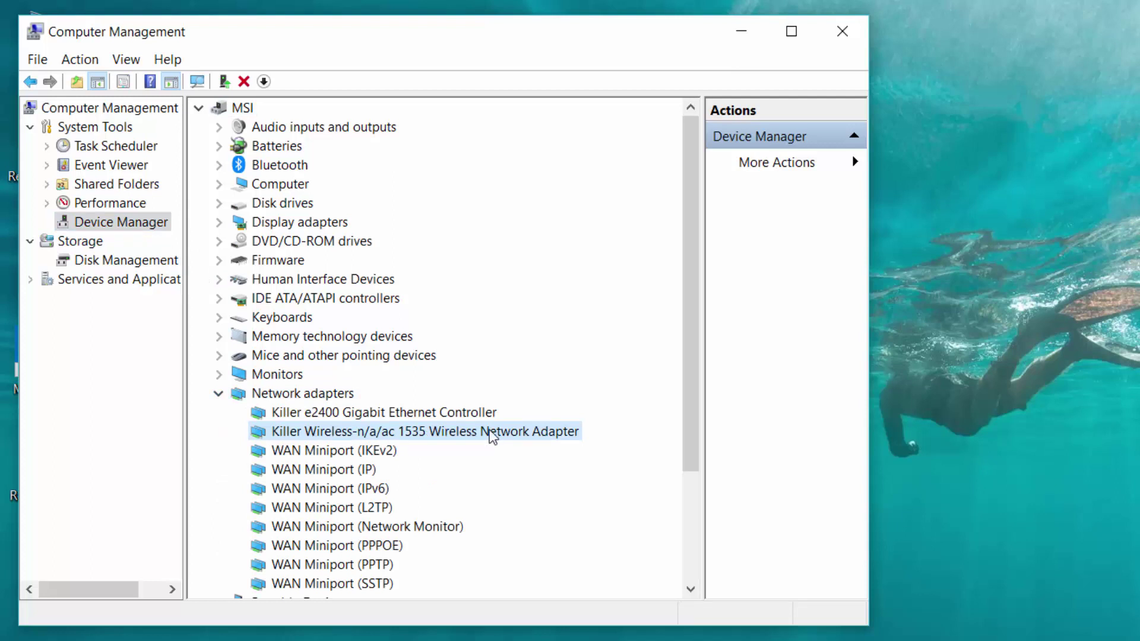
right_click(530, 440)
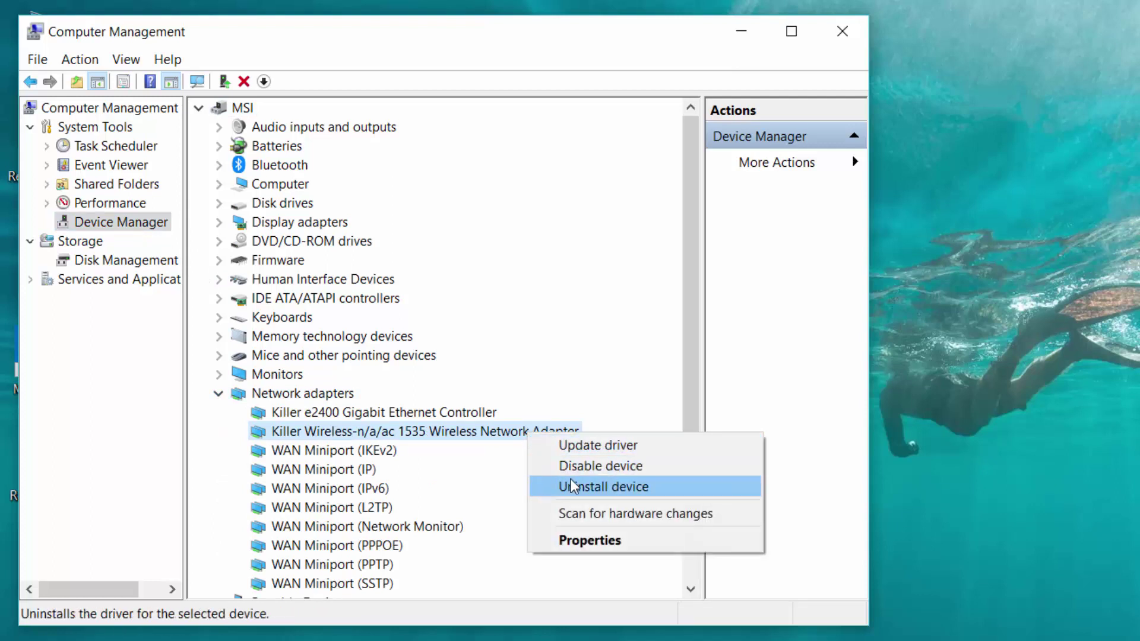
left_click(653, 453)
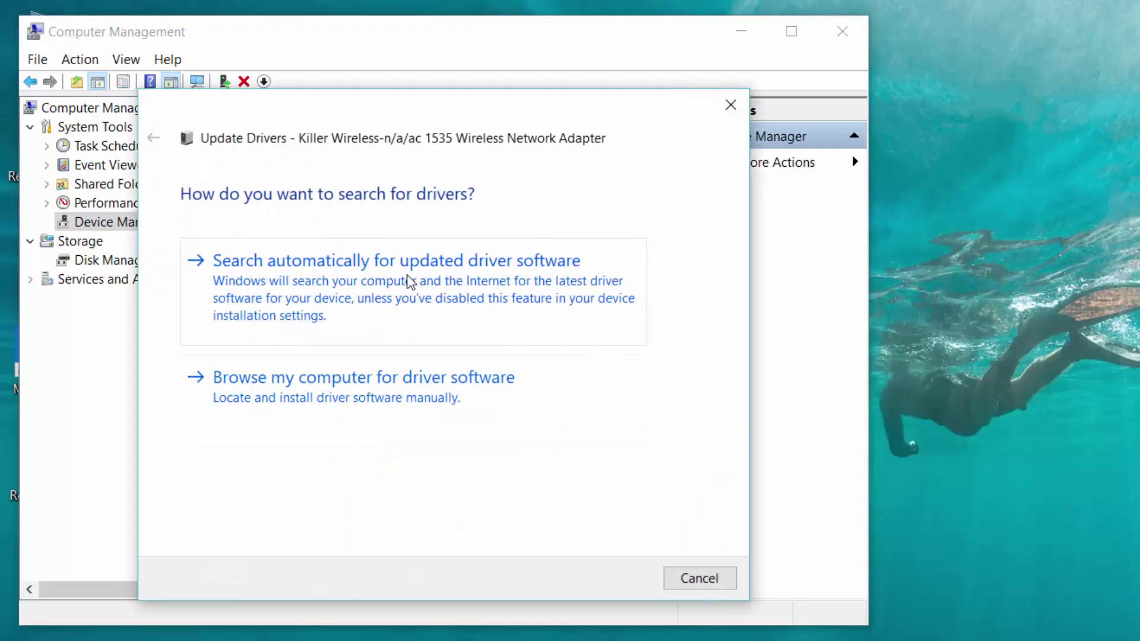
left_click(536, 280)
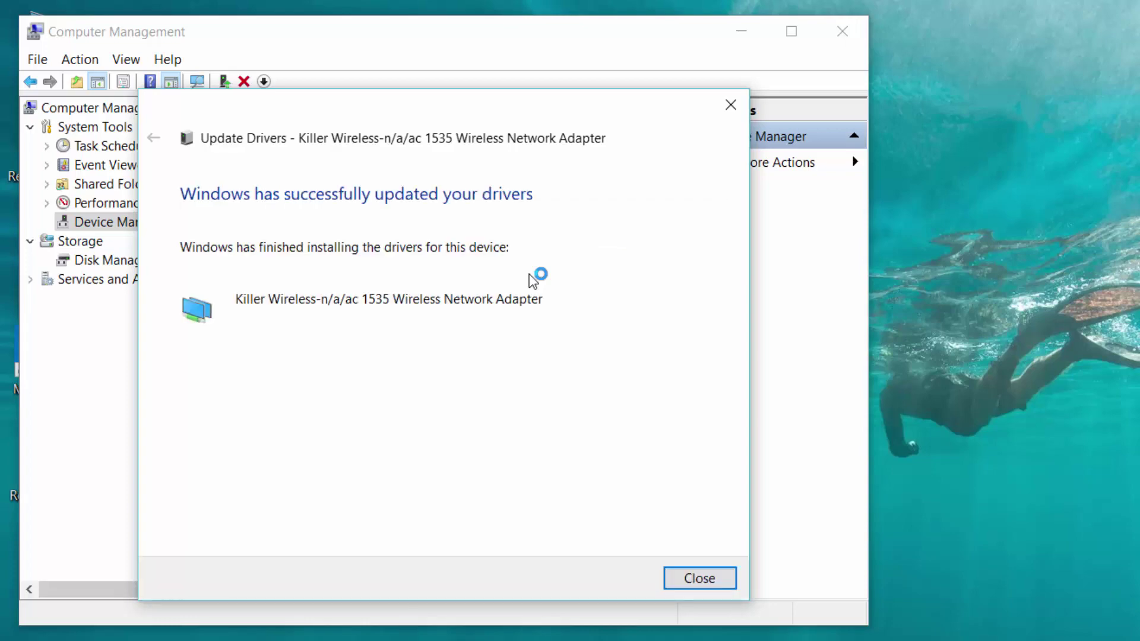
left_click(682, 575)
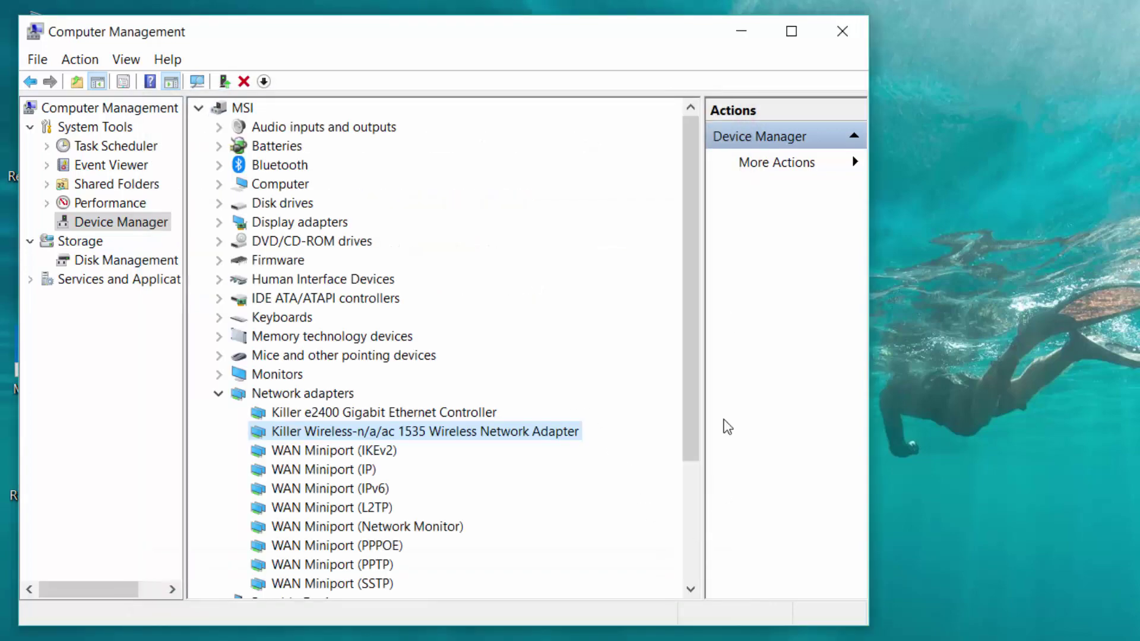
Close Computer Management and choose Restart from the Start menu power options.
left_click(841, 30)
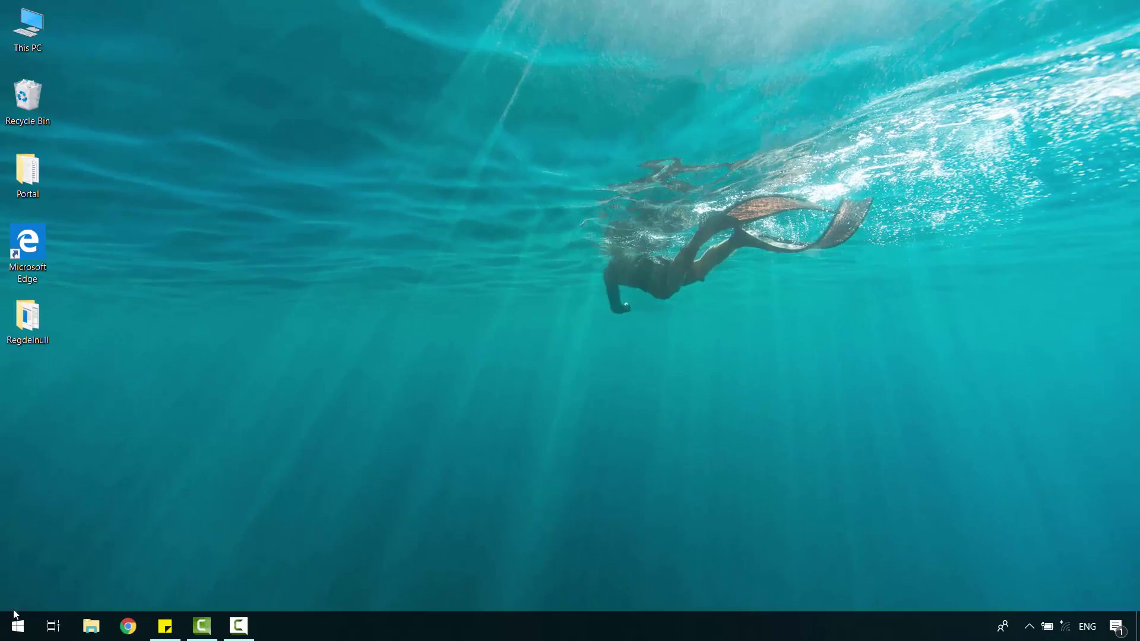
left_click(16, 623)
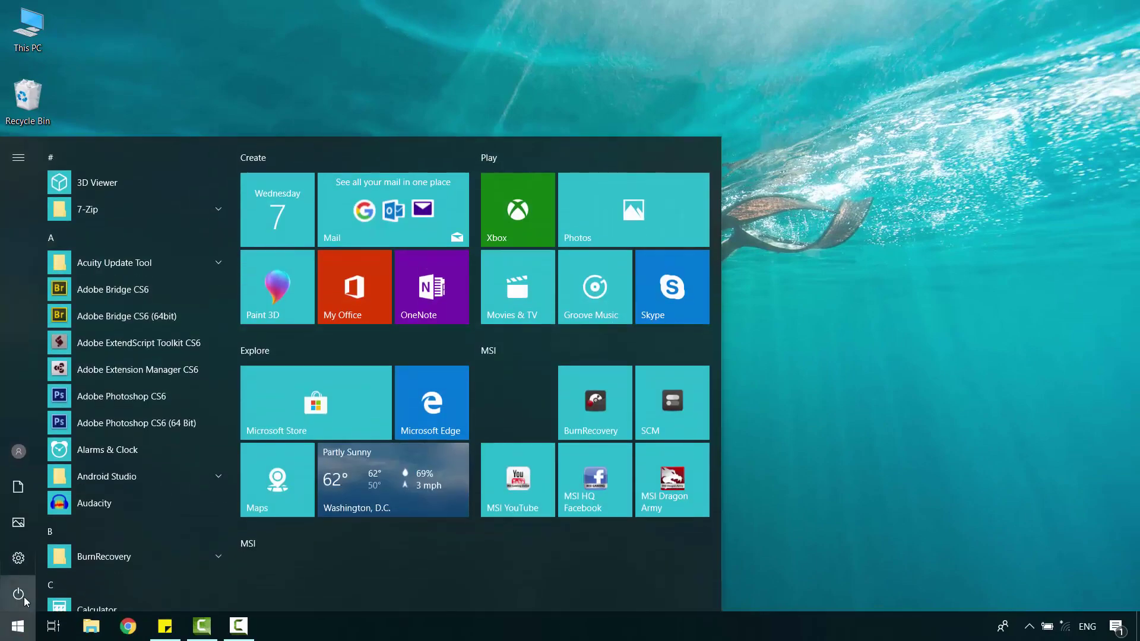
left_click(18, 594)
left_click(94, 553)
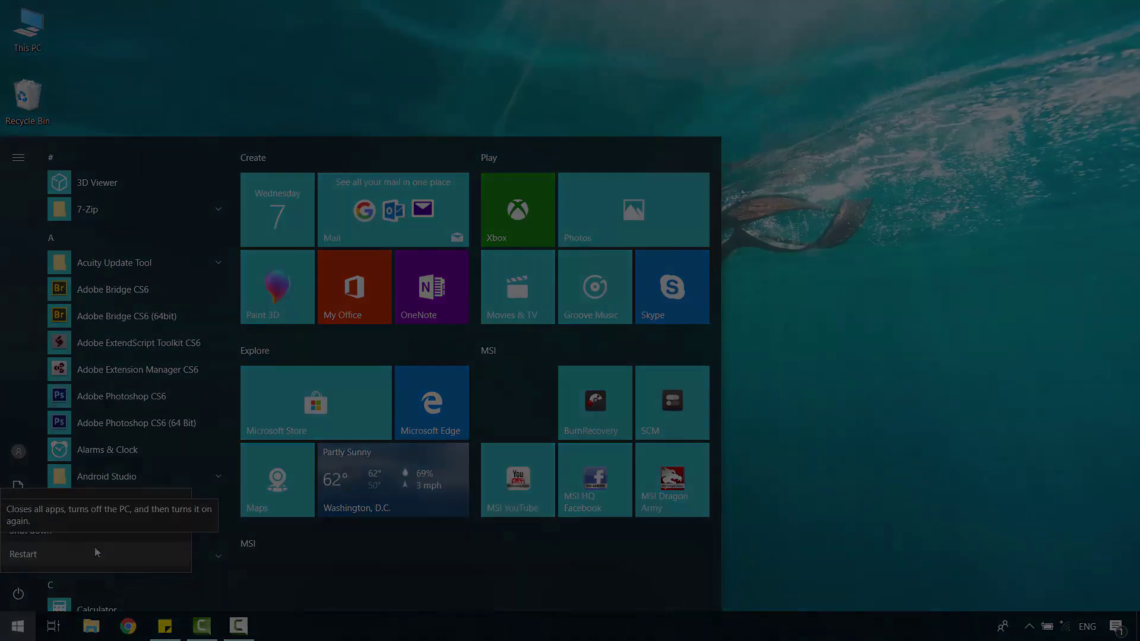